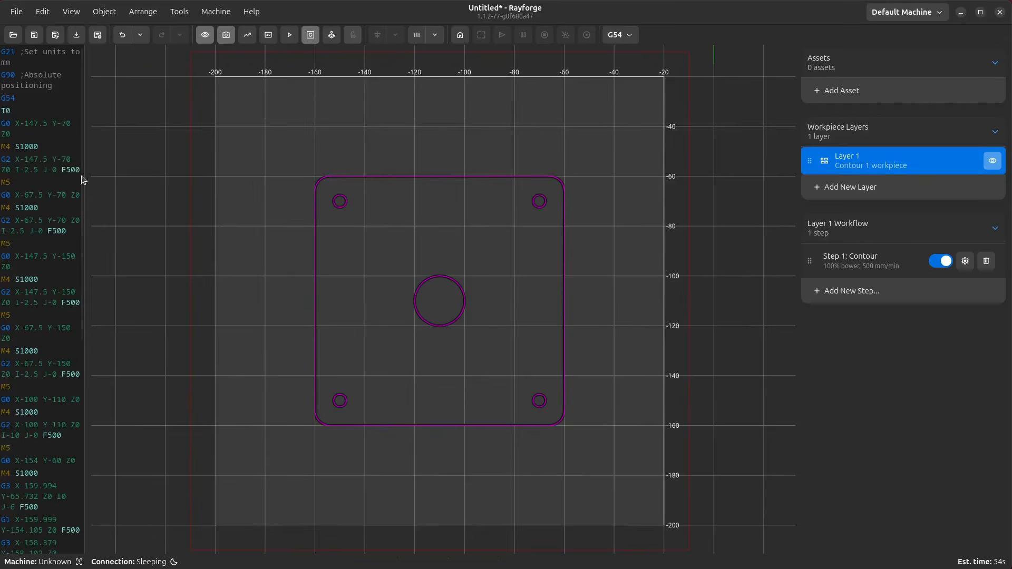
left_click_drag(85, 177, 214, 180)
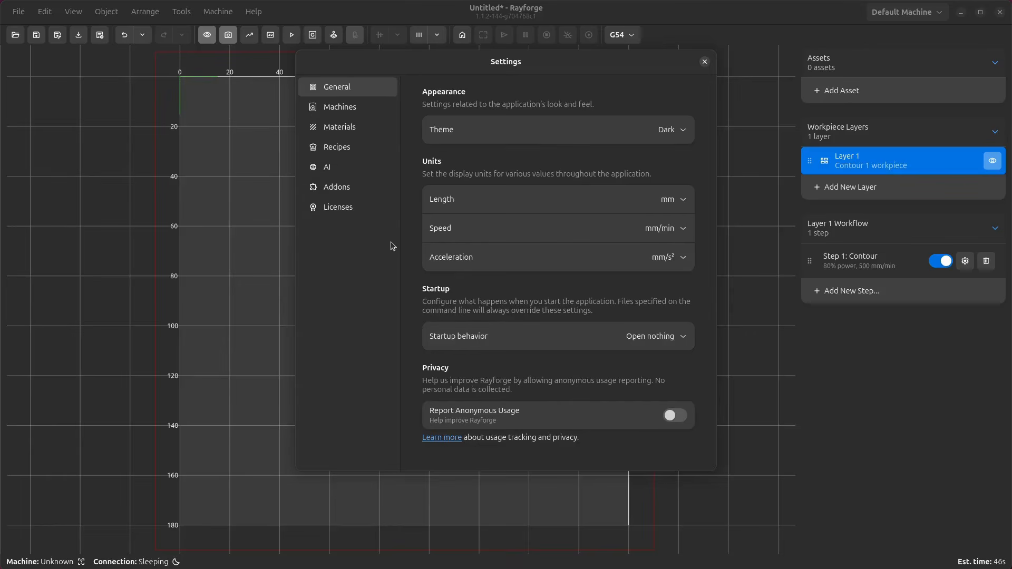
- Browse the materials listed in the Core Materials library in the application settings
left_click(373, 191)
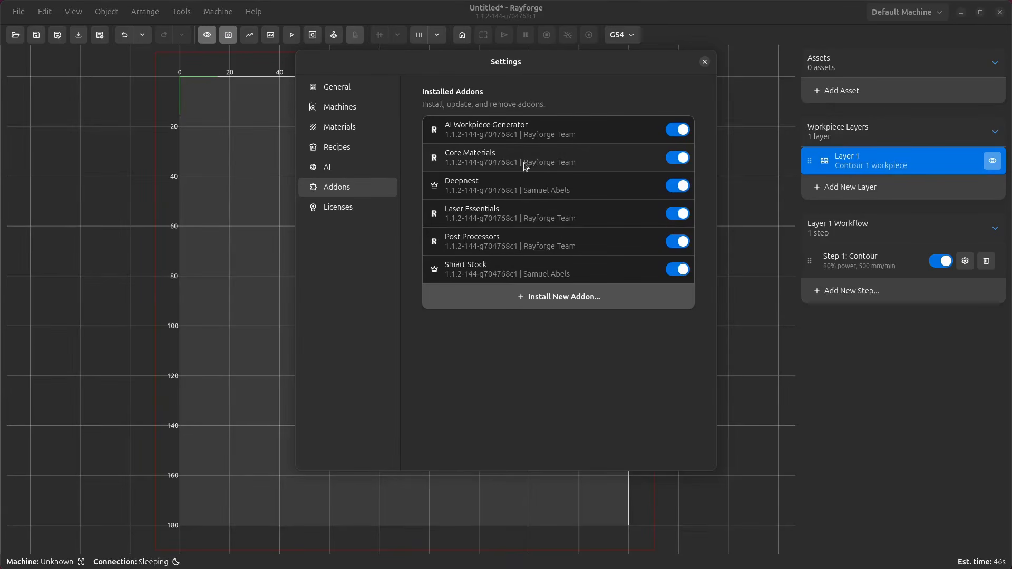
left_click(357, 129)
scroll(533, 372, "down", 10)
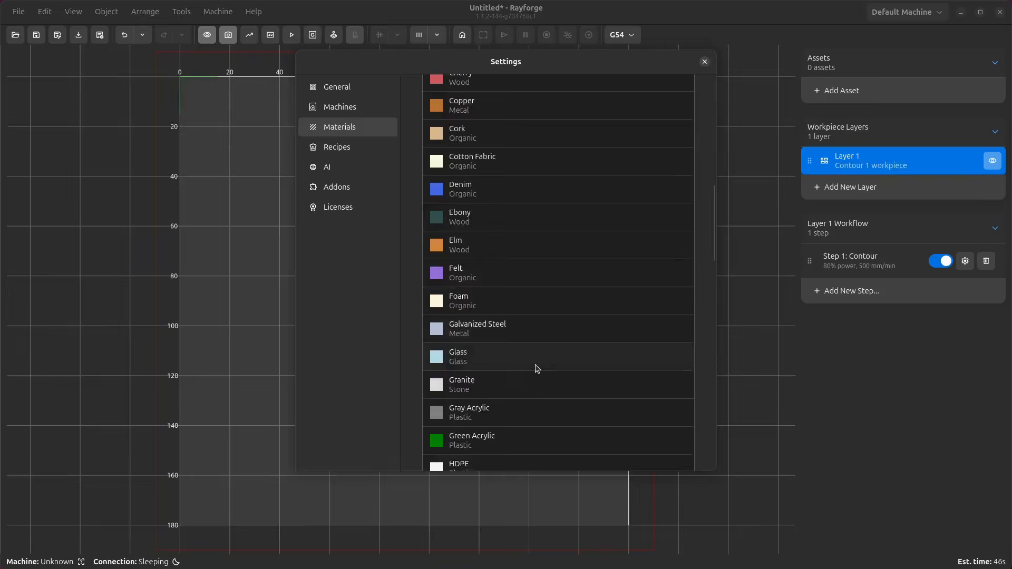
scroll(533, 368, "up", 5)
scroll(533, 364, "up", 5)
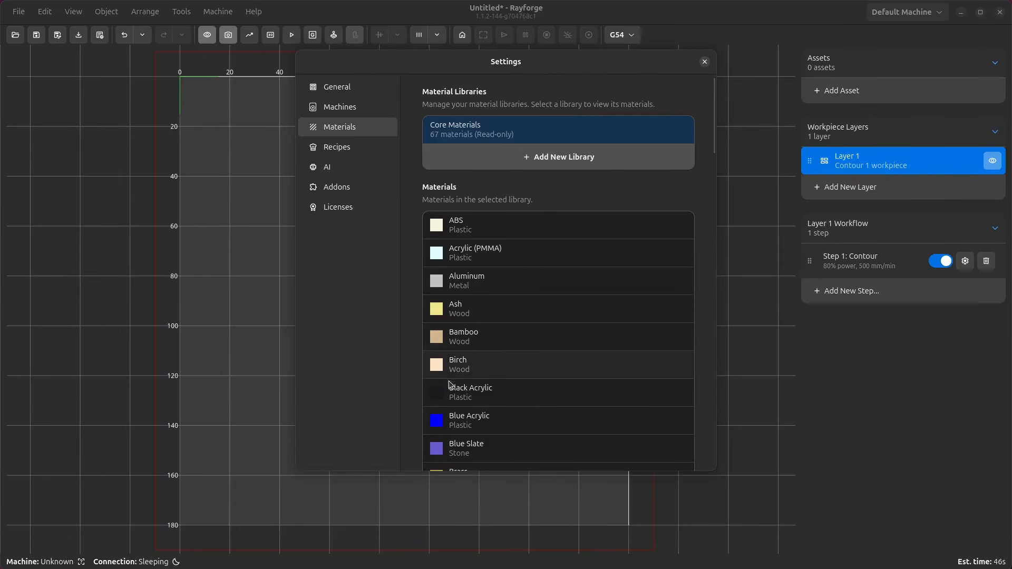
left_click(338, 188)
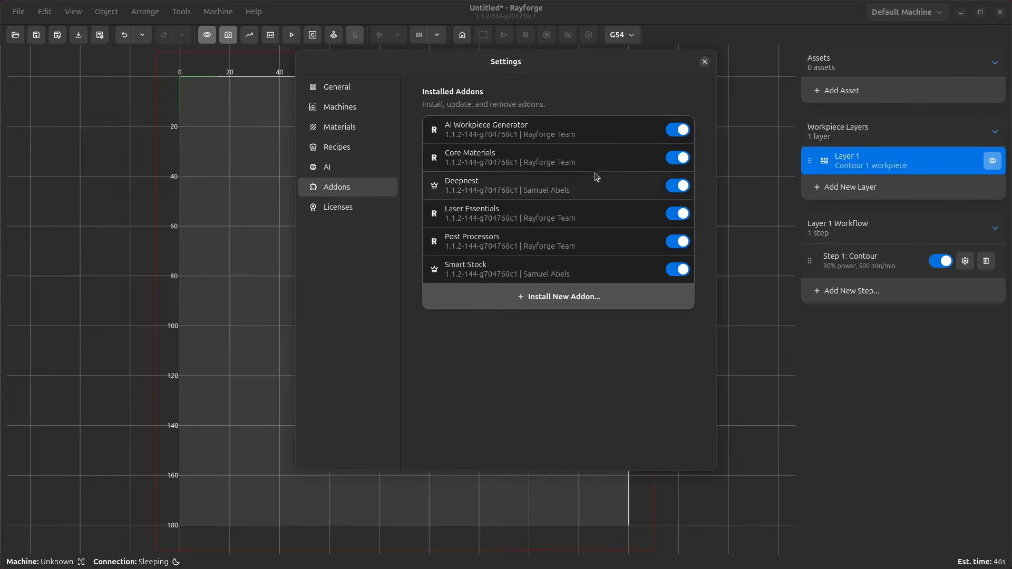
- Disable the Core Materials addon and check the Materials page without it
left_click(682, 158)
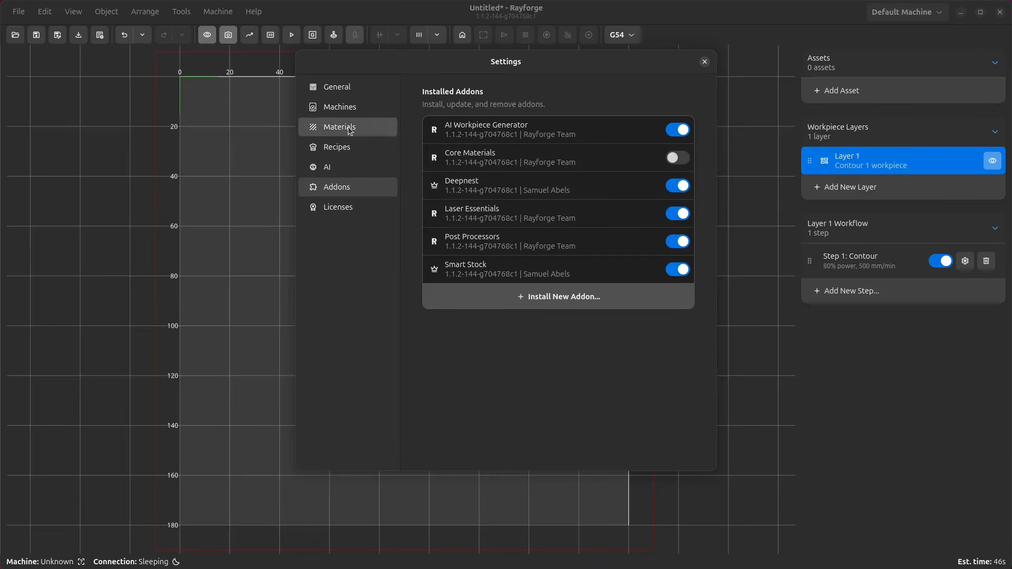
left_click(384, 128)
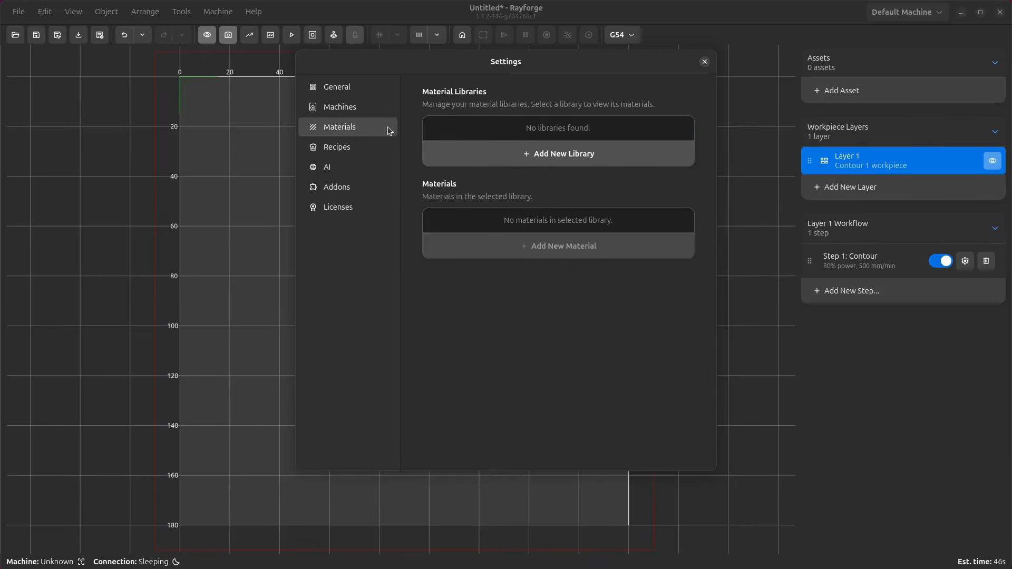
left_click(367, 190)
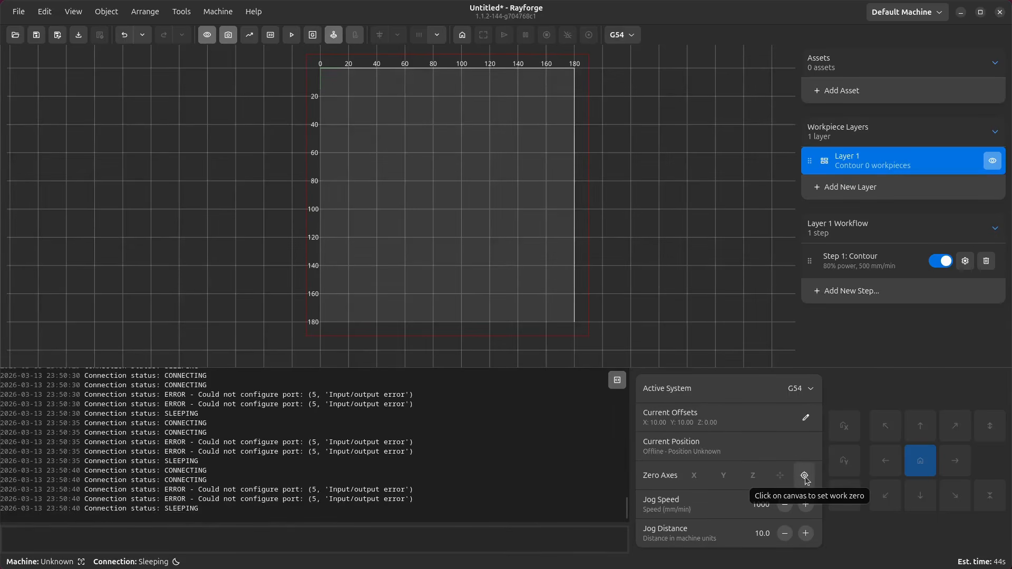
- Set the work zero by picking a point on the canvas near X 20, Y 20
left_click(805, 477)
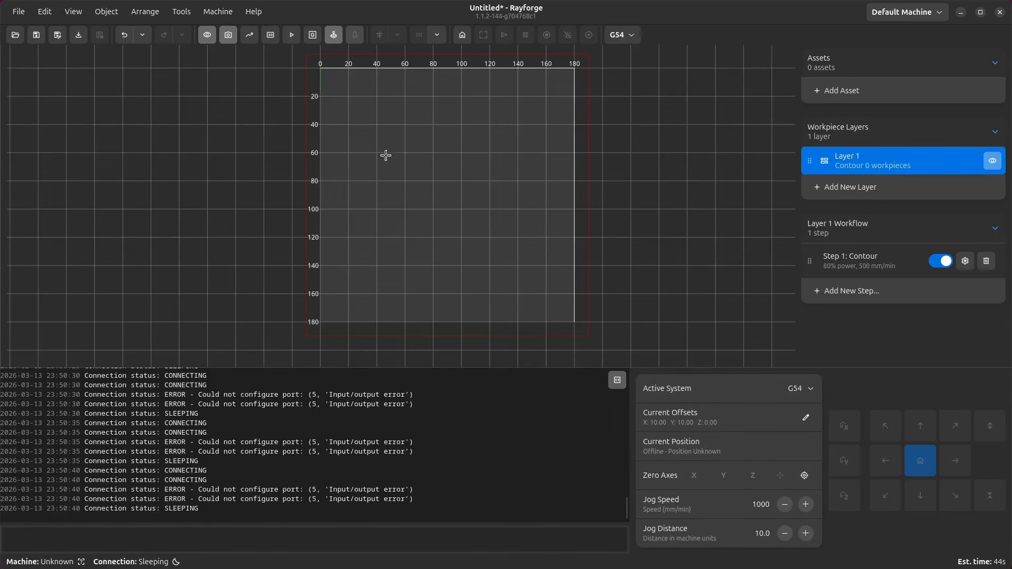
left_click(350, 96)
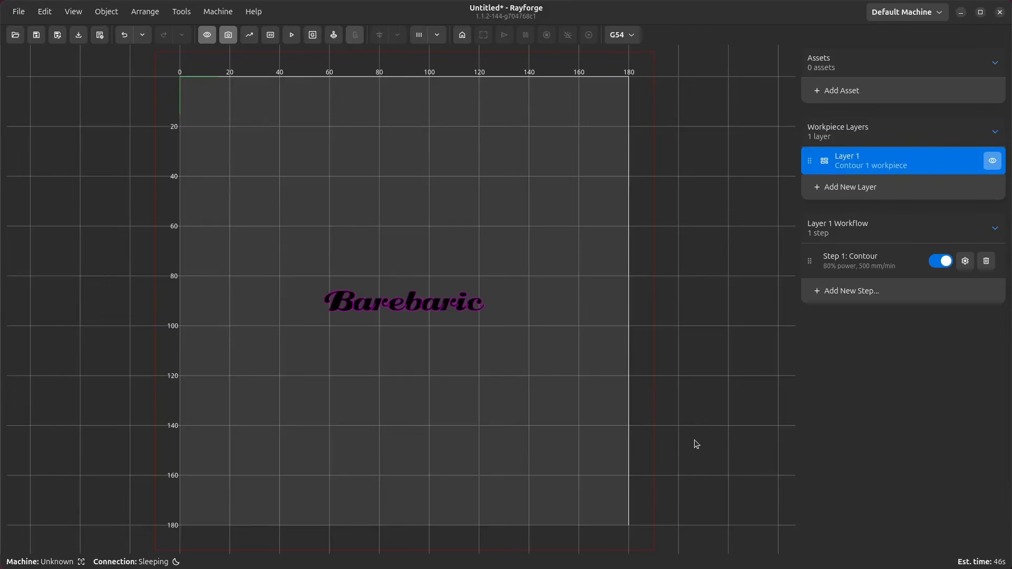
- Add a stock asset and resize it to about 44 × 39 mm, placed behind the text
left_click(844, 91)
left_click(869, 127)
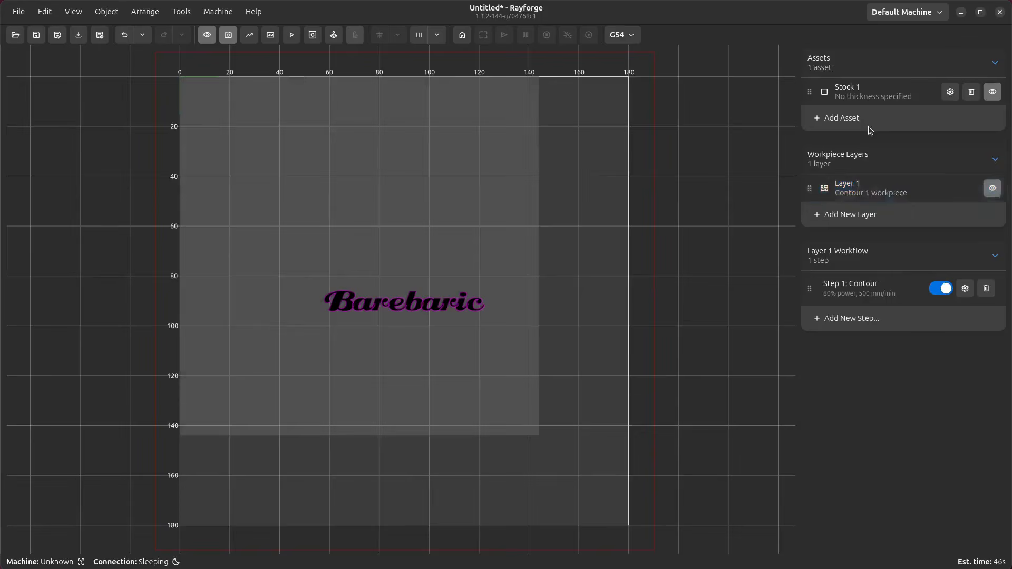
left_click(482, 224)
left_click_drag(536, 431, 413, 301, "ctrl")
left_click_drag(364, 241, 402, 290)
scroll(504, 311, "up", 5)
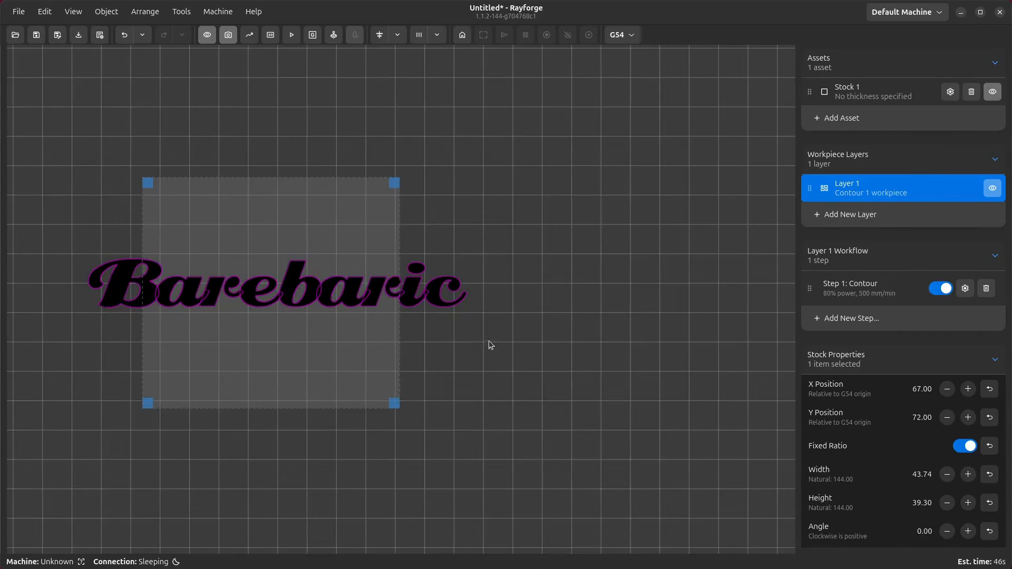
- Enable Crop-to-Stock in the Contour step's post-processing settings
left_click(966, 290)
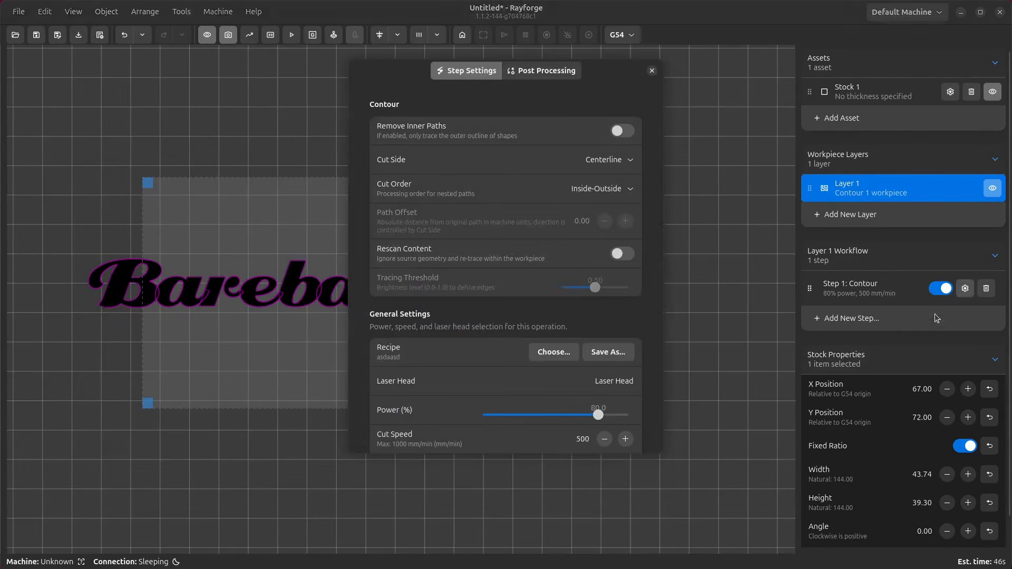
left_click(561, 72)
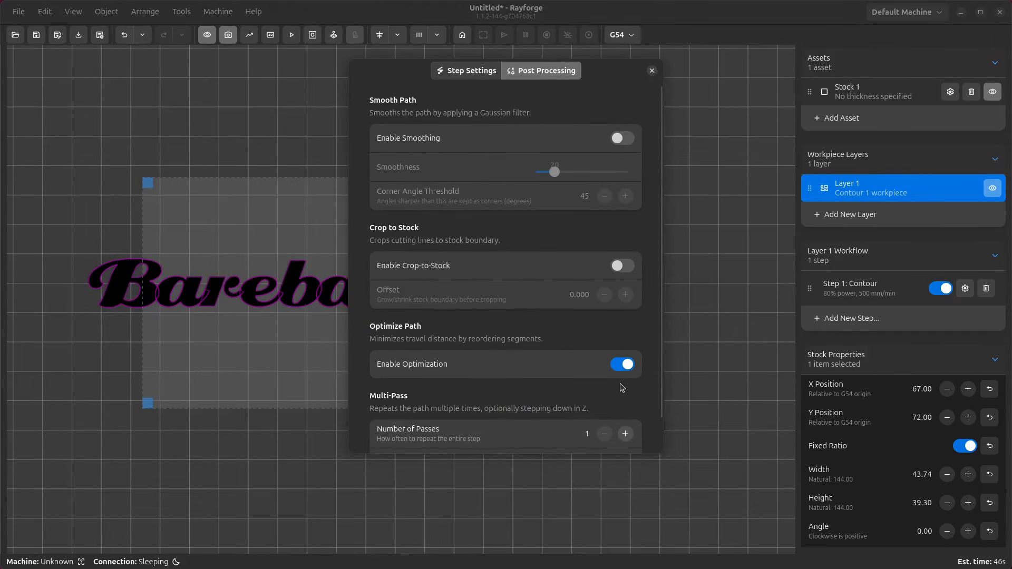
left_click(627, 268)
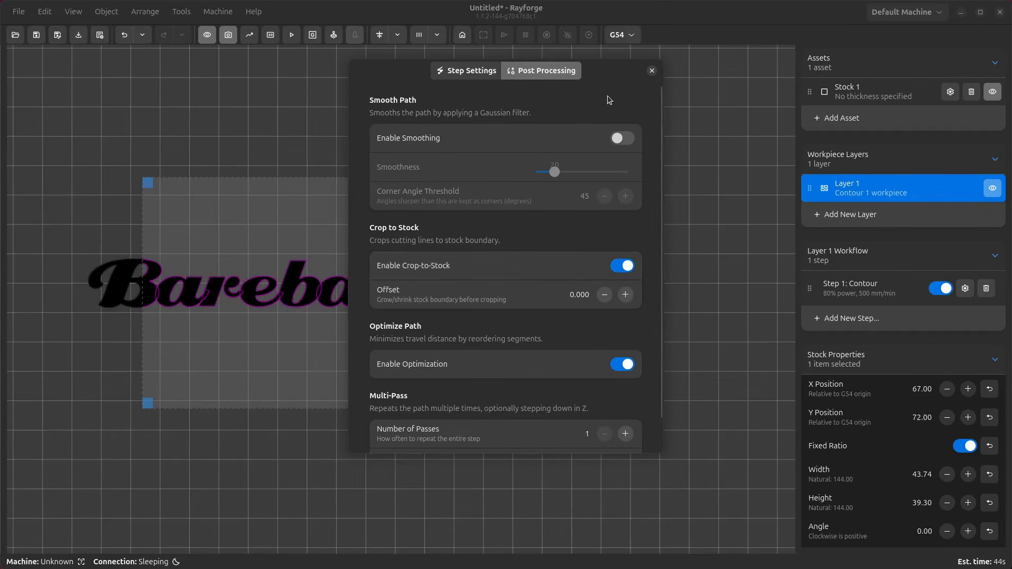
left_click_drag(608, 79, 879, 111)
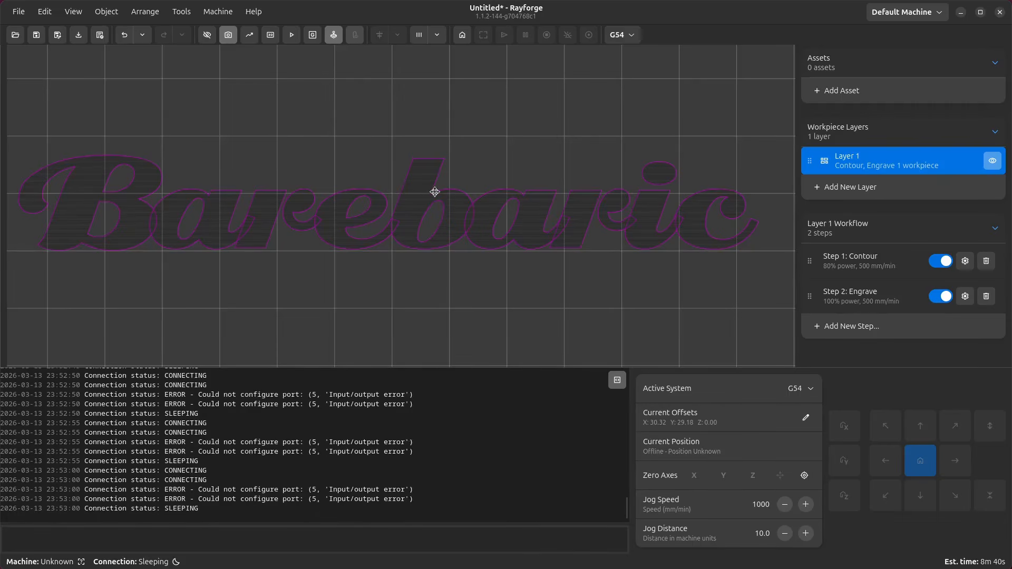
- Set the laser head's cut color to yellow and its raster color to blue in the machine settings
key("ctrl+less")
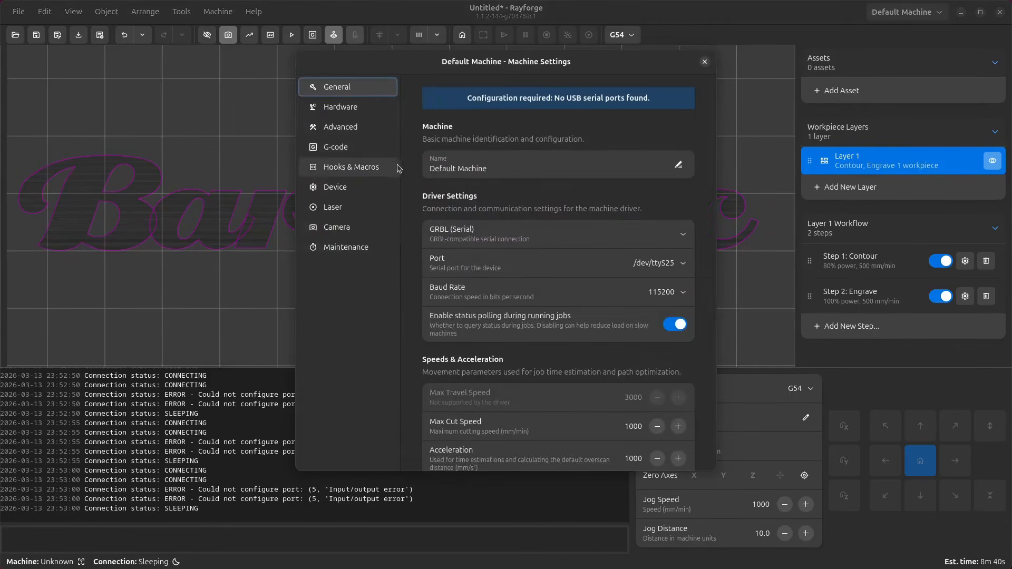
left_click(337, 208)
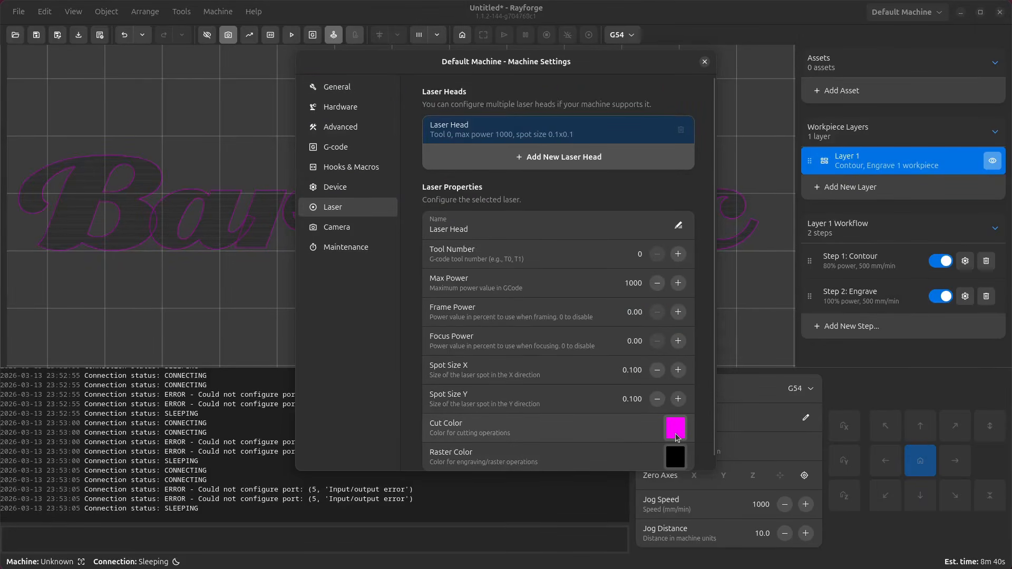
left_click(676, 428)
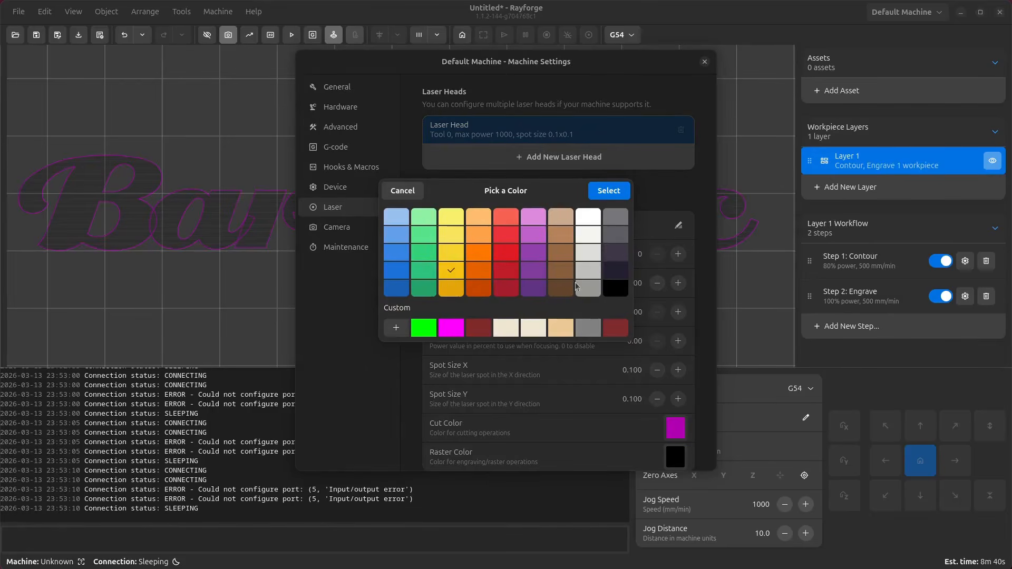
left_click(609, 192)
left_click(675, 458)
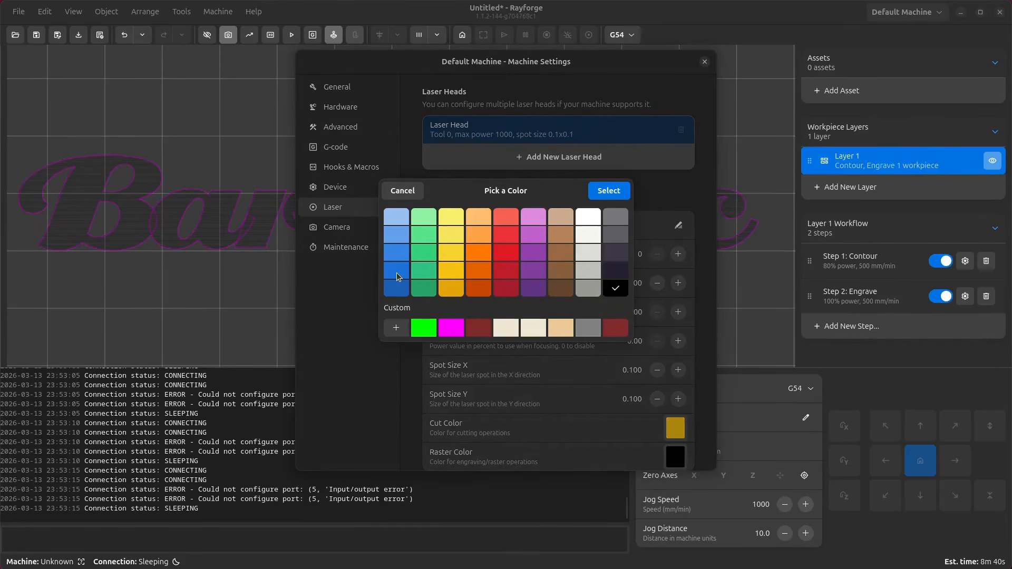
left_click(397, 276)
left_click(610, 192)
left_click(705, 62)
- Examine the text's contour and engrave preview with the new colors up close
scroll(529, 246, "down", 2)
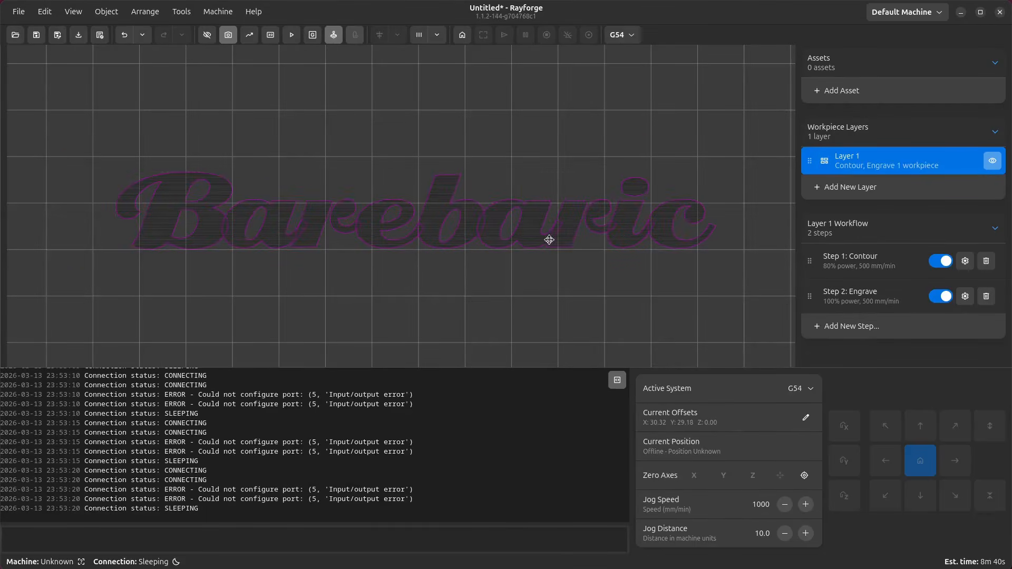
left_click(549, 240)
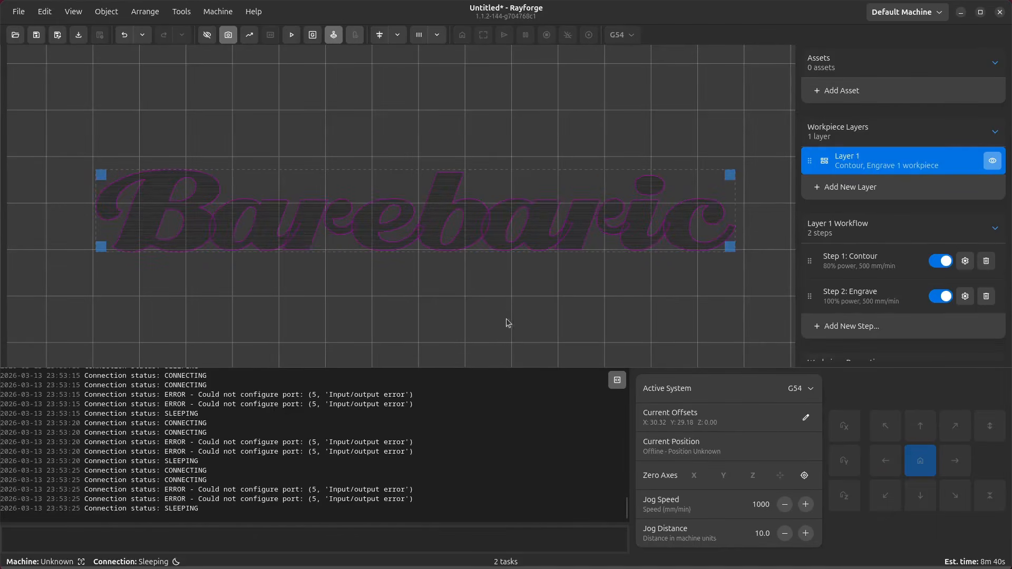
left_click(466, 305)
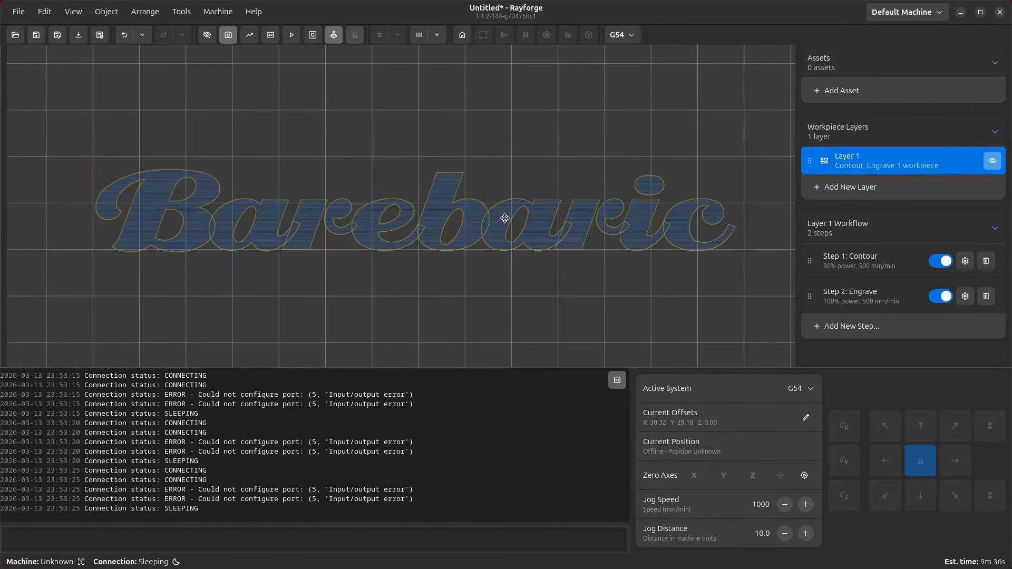
scroll(507, 220, "up", 3)
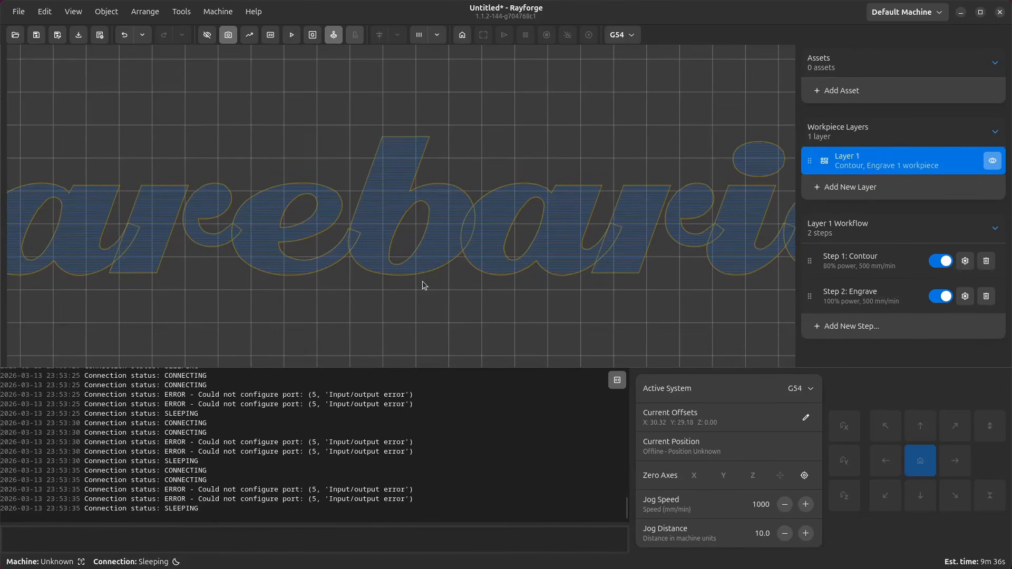
scroll(425, 285, "down", 3)
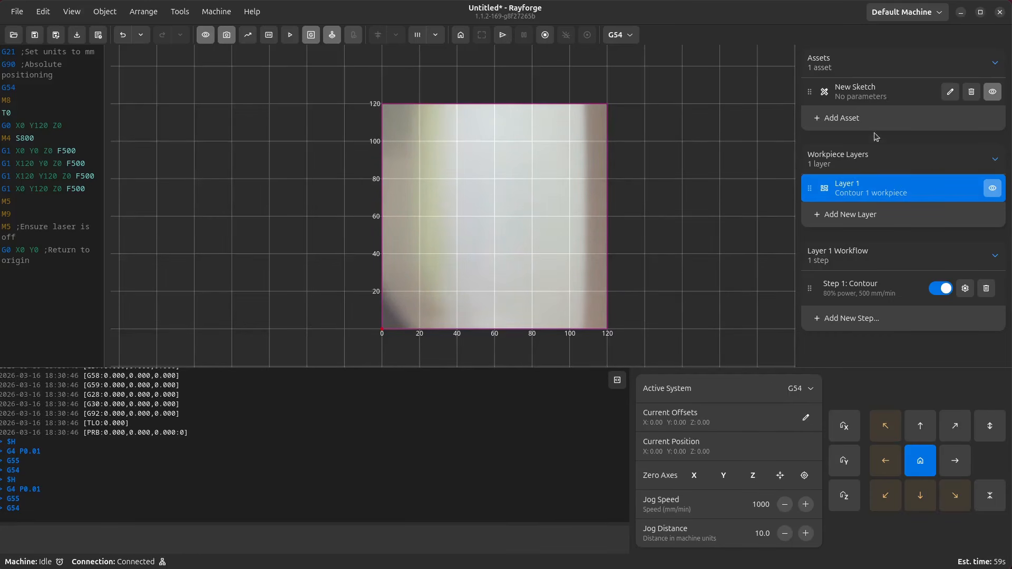
- Open the New Sketch asset in Sketch Studio and finish editing it
left_click(956, 95)
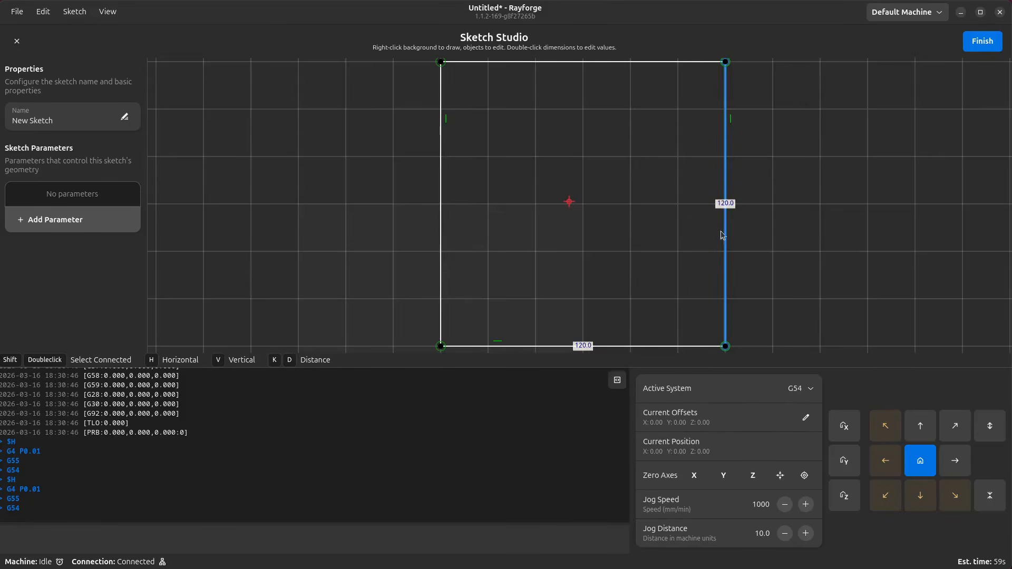
left_click(982, 42)
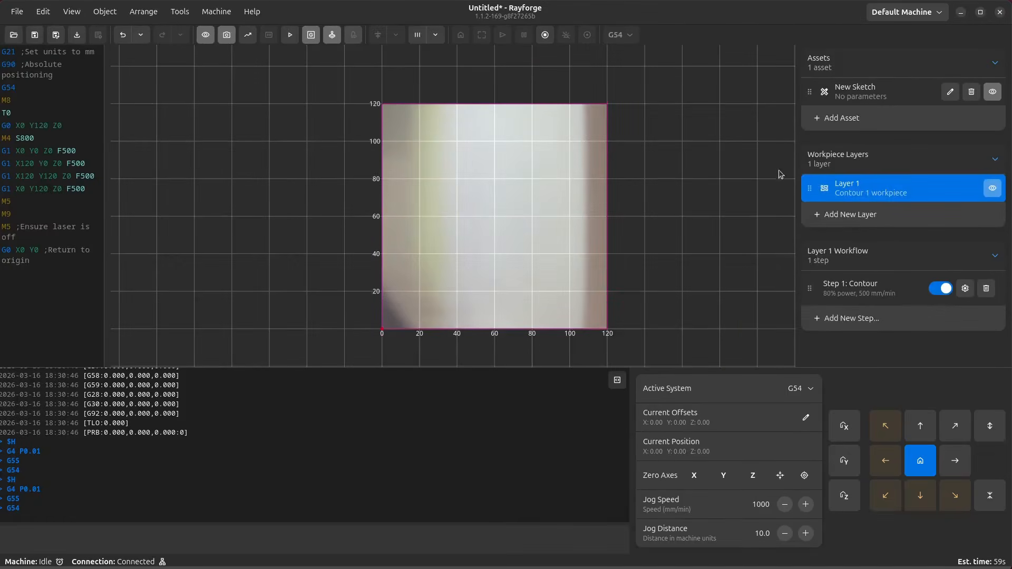
- Send the job to the connected machine
left_click(502, 35)
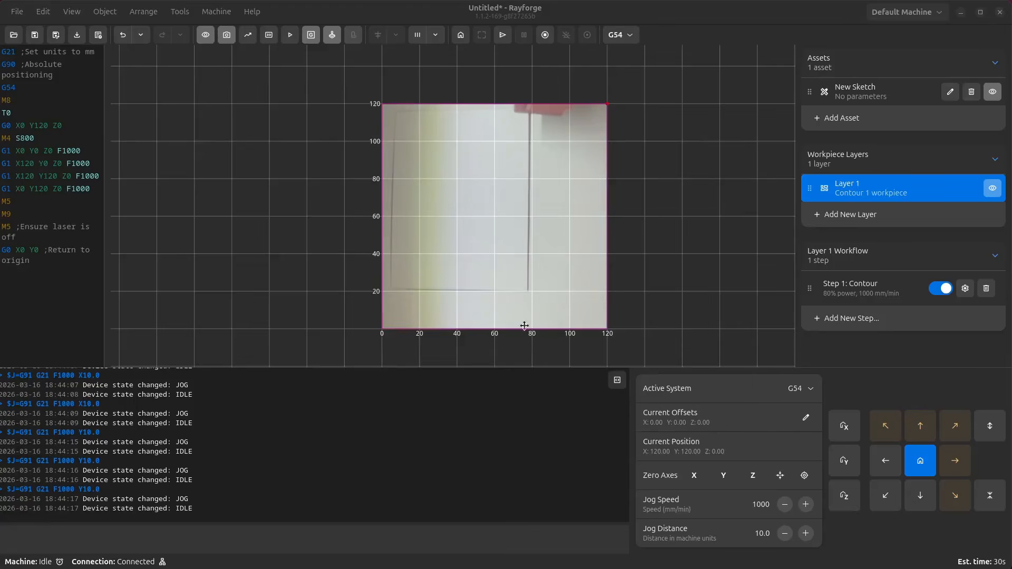
left_click(580, 255)
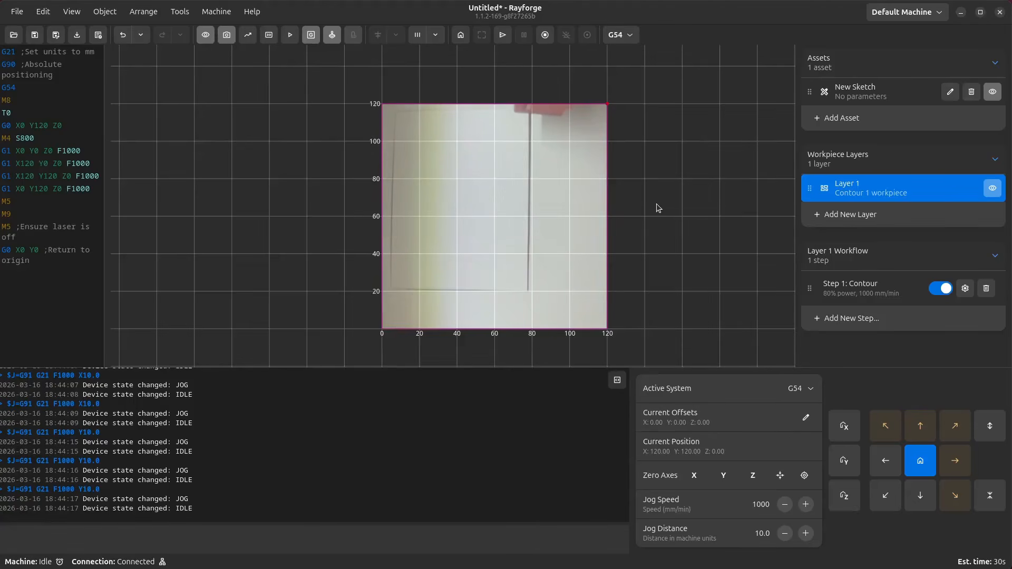
- Open Camera 2's image settings and raise the Radial 1 (k1) lens distortion value to -0.4230
key("ctrl+less")
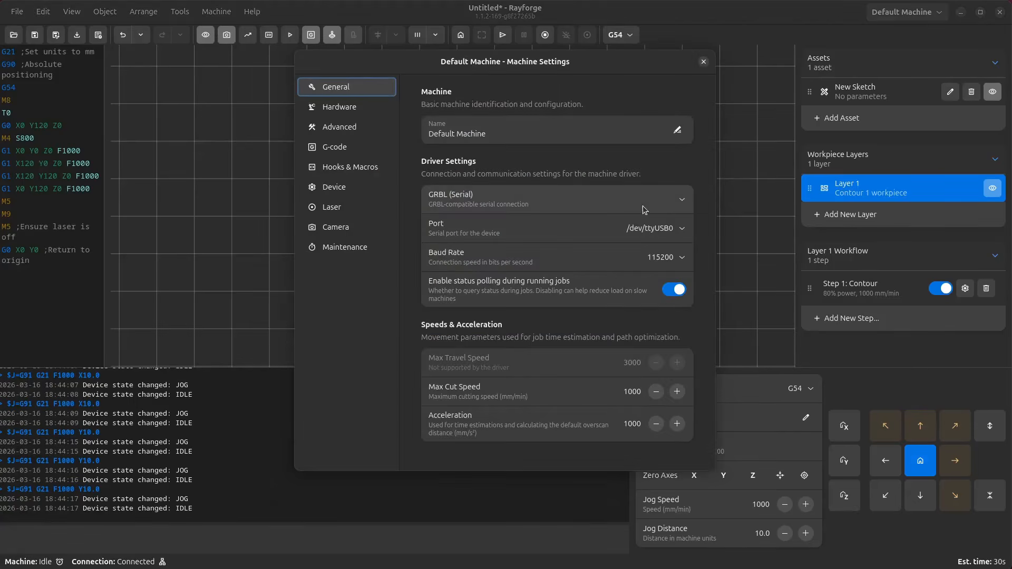
left_click(349, 228)
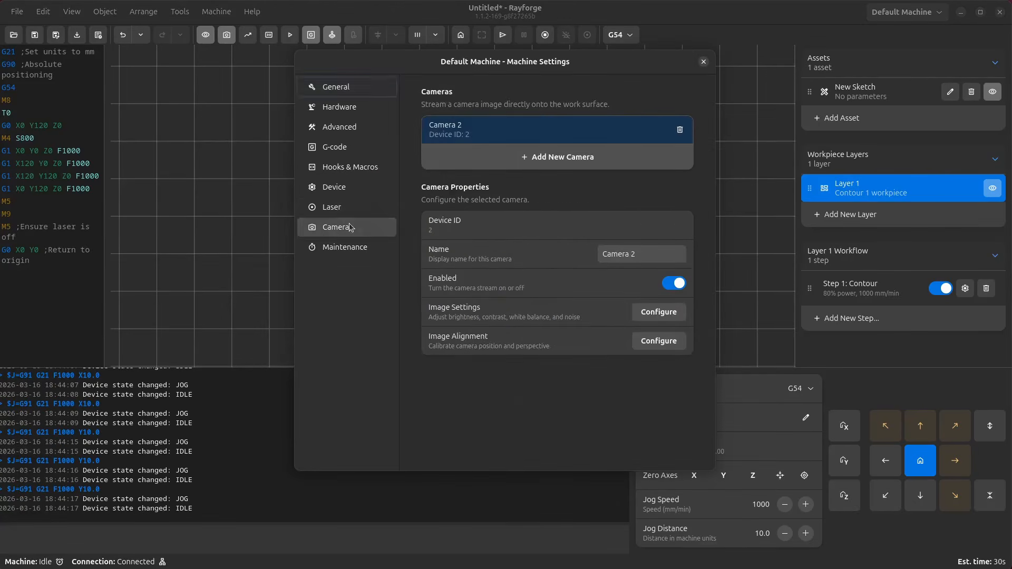
left_click(661, 313)
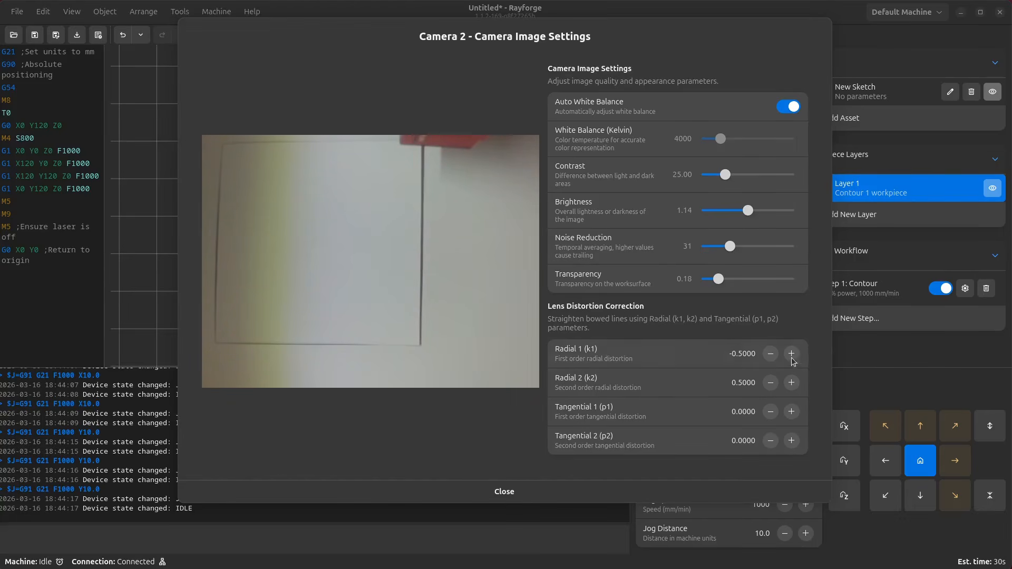
double_click(742, 351)
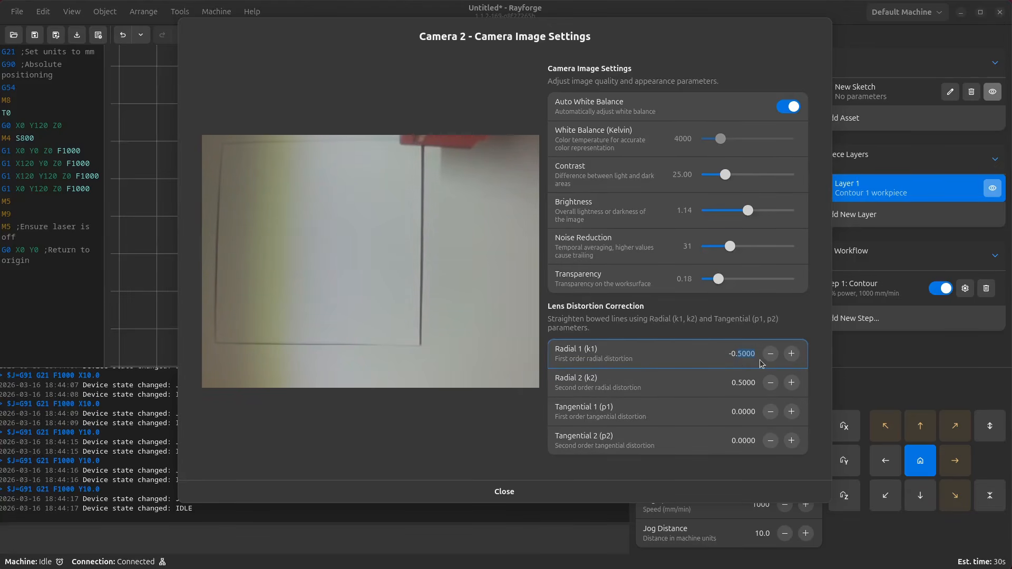
left_click(791, 354)
left_click(788, 351)
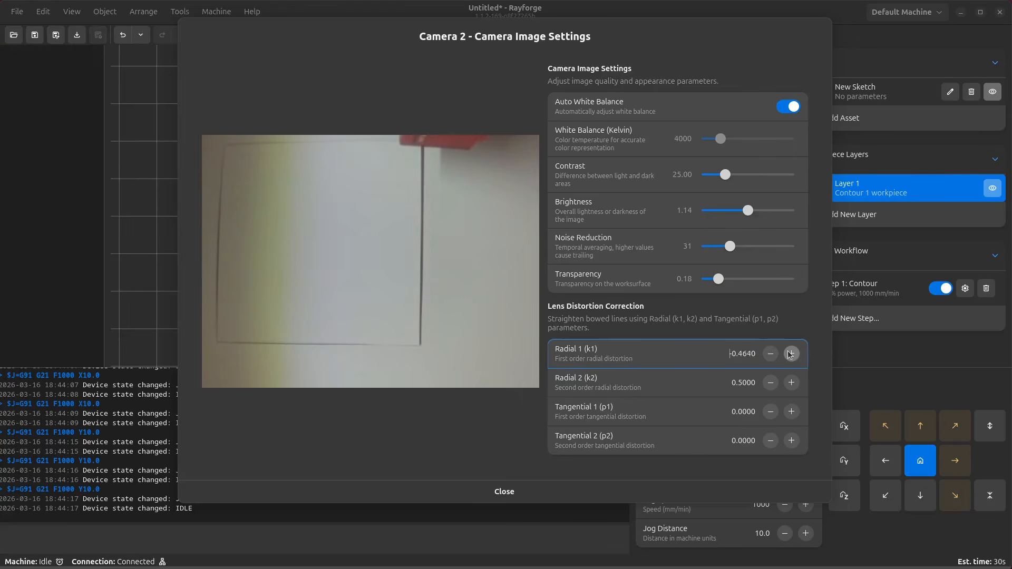
left_click(790, 354)
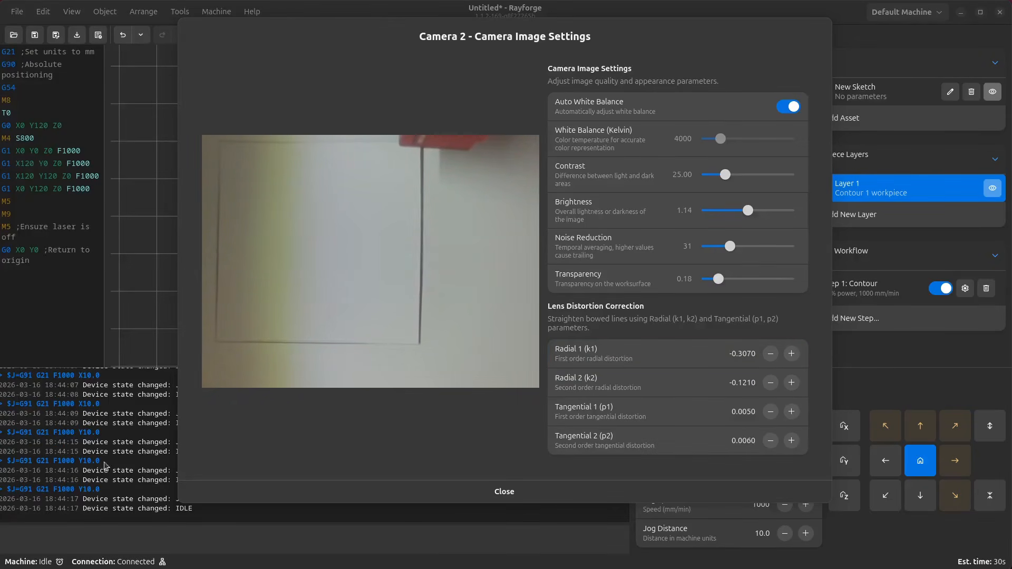
- Set the lens distortion to k1 -0.3070, k2 -0.1210, p1 0.0050 and p2 0.0060, then close the image settings
left_click(570, 346)
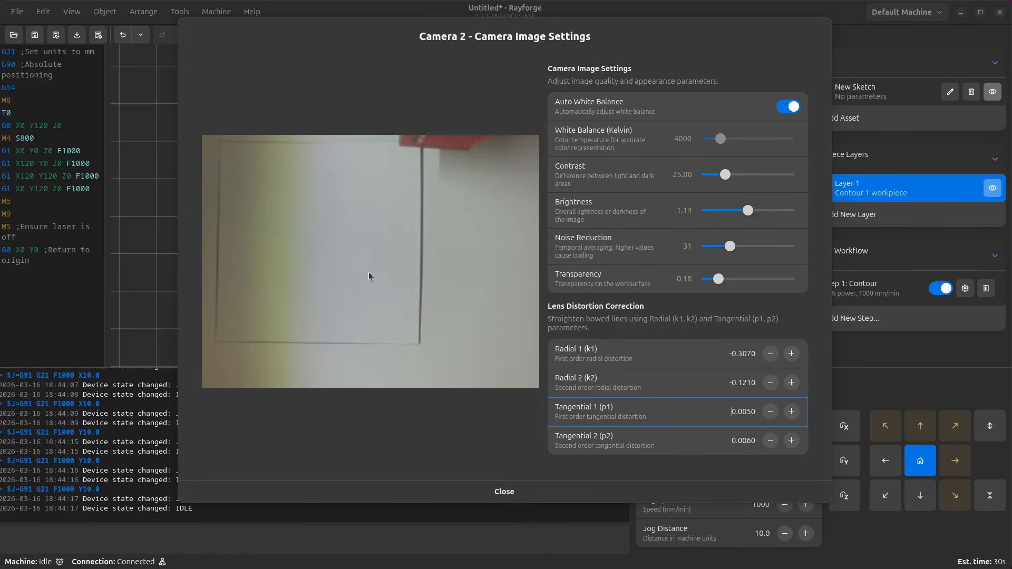
left_click(469, 487)
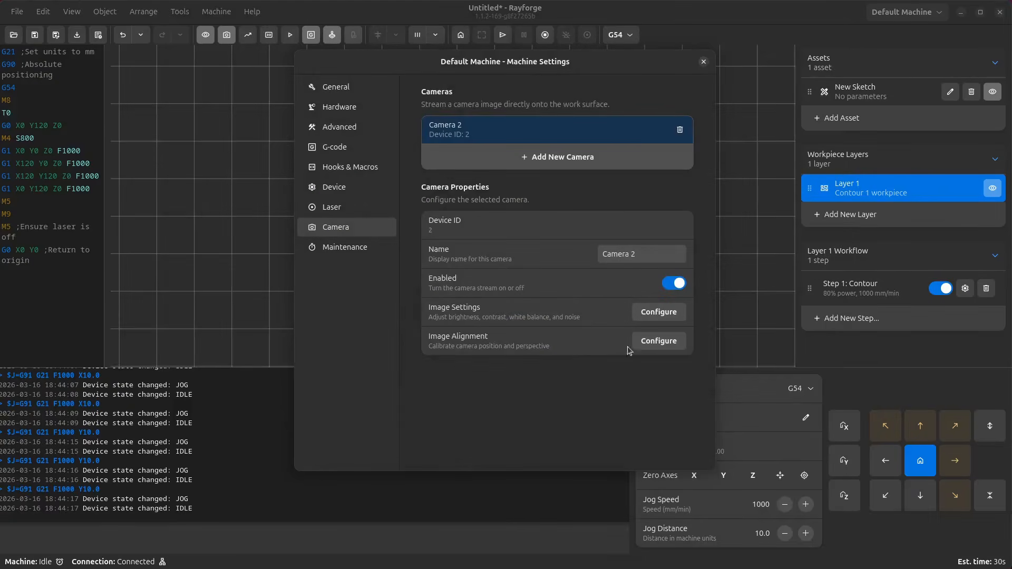
- Open Camera 2's image alignment and place reference points at the square's bottom-left corner (0, 0) and bottom-right corner with X 120
left_click(659, 341)
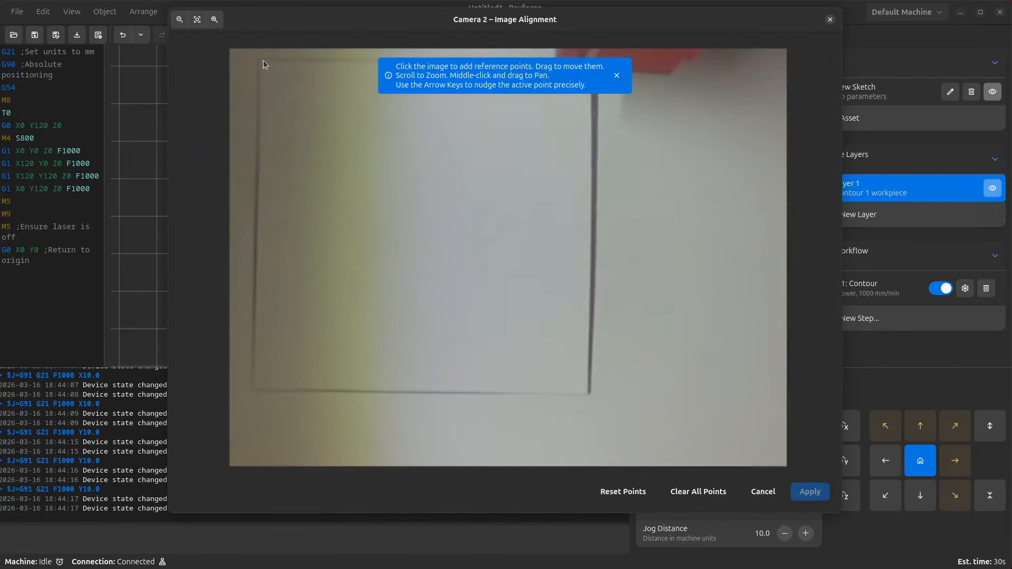
left_click(254, 391)
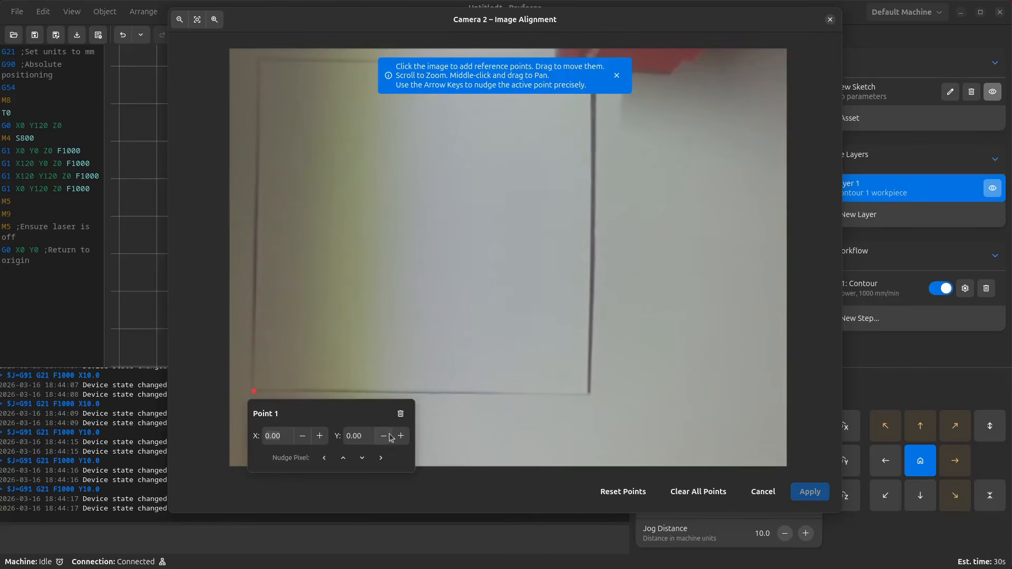
left_click(588, 395)
double_click(533, 348)
type("120")
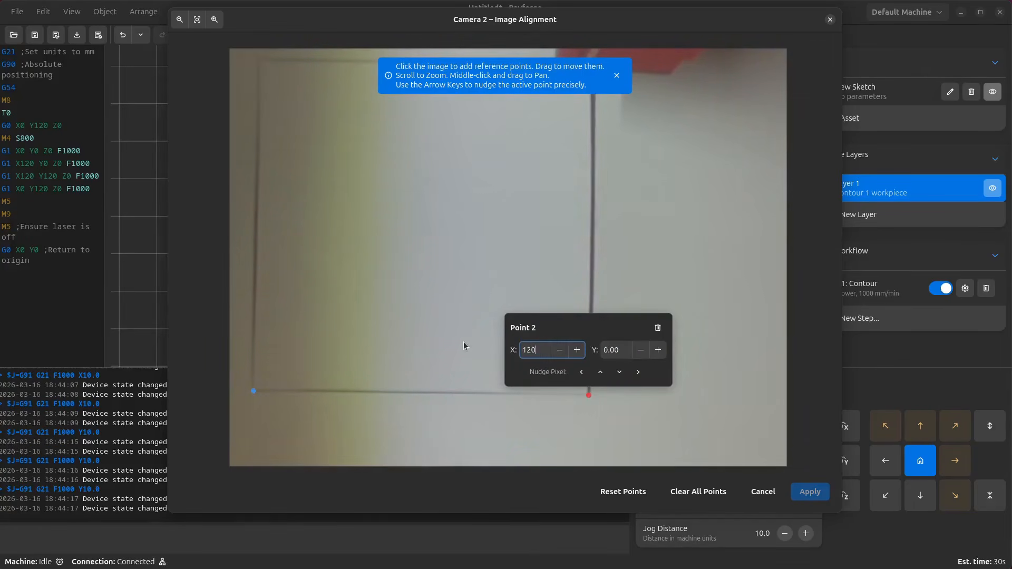
- Add a reference point at the square's top-left corner with Y 120 and dismiss the help banner
left_click(261, 60)
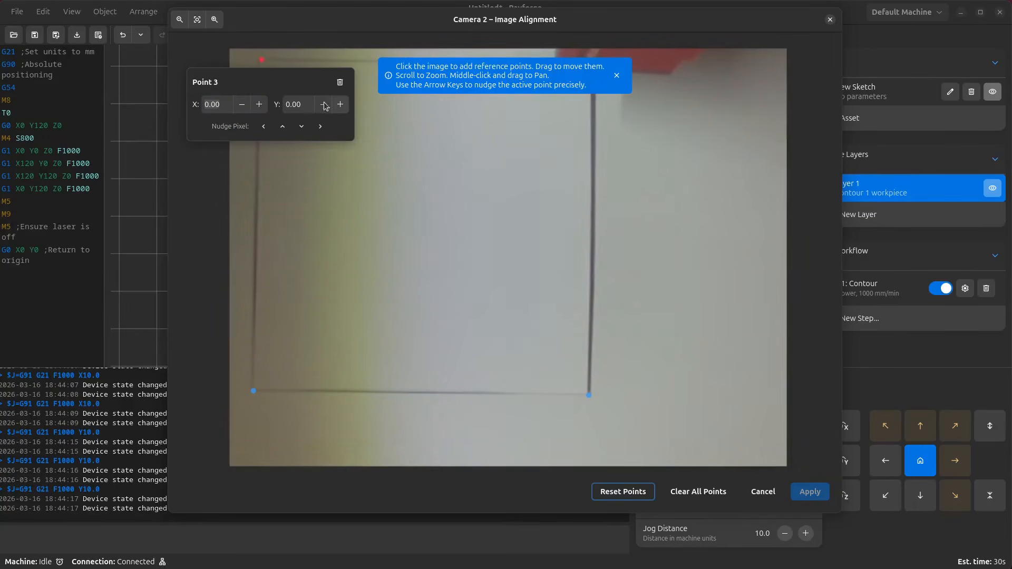
left_click(286, 104)
type("12")
left_click(617, 76)
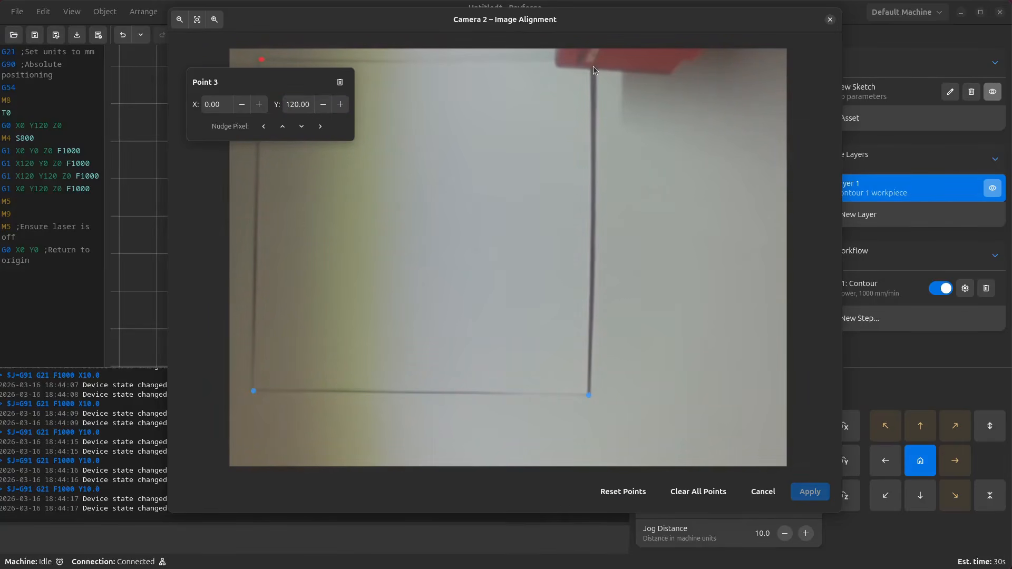
- Add a reference point at the top-right corner with X 120 and Y 120
left_click(594, 66)
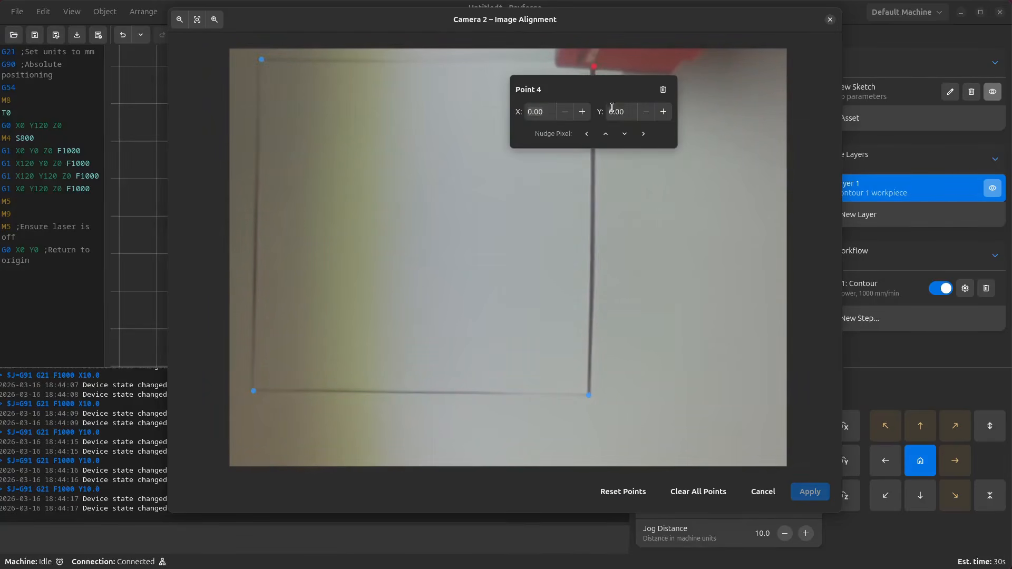
left_click(529, 111)
type("12")
left_click(610, 112)
type("12")
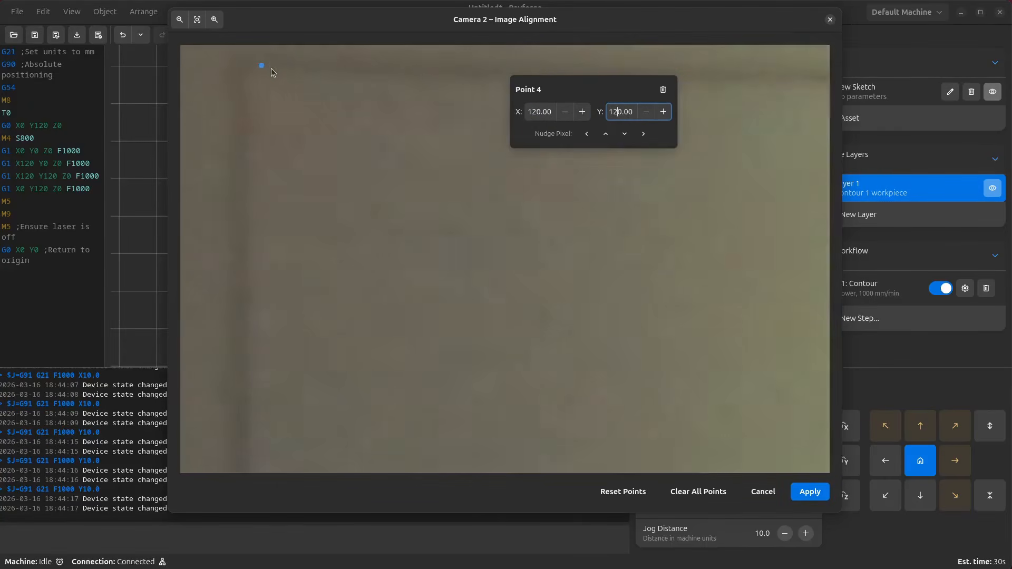
- Fine-tune the top-left and bottom-right reference points while zoomed in, apply the alignment and close the machine settings
left_click(258, 66)
left_click_drag(259, 65, 241, 70)
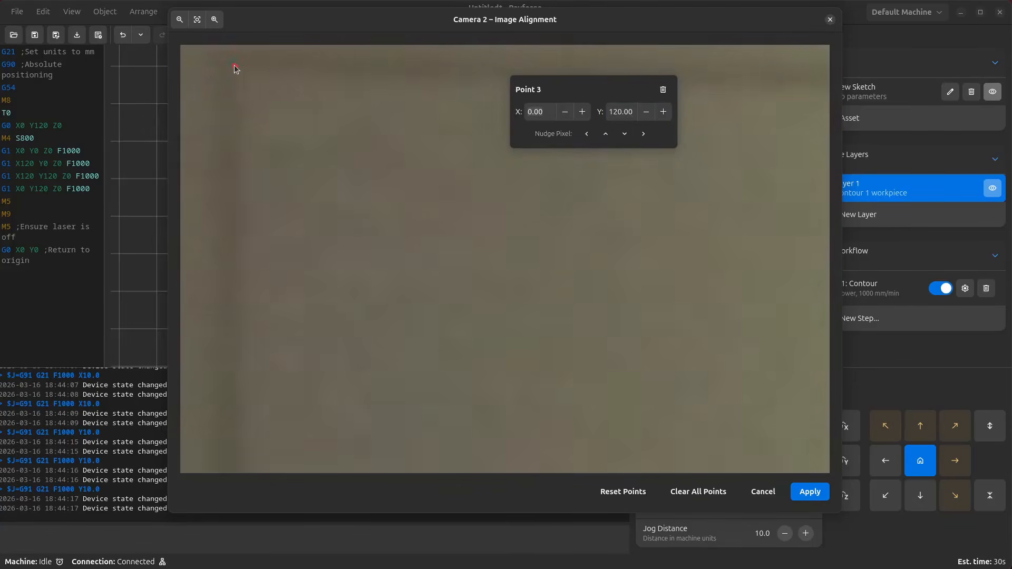
scroll(411, 178, "down", 5)
left_click(411, 177)
scroll(540, 260, "down", 10)
scroll(424, 222, "up", 10)
left_click(425, 220)
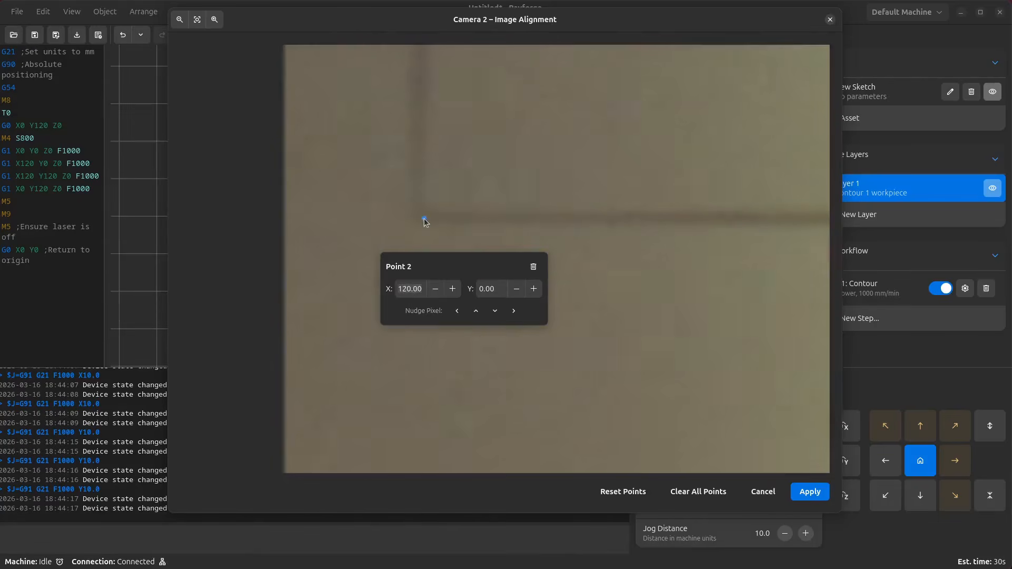
left_click(811, 492)
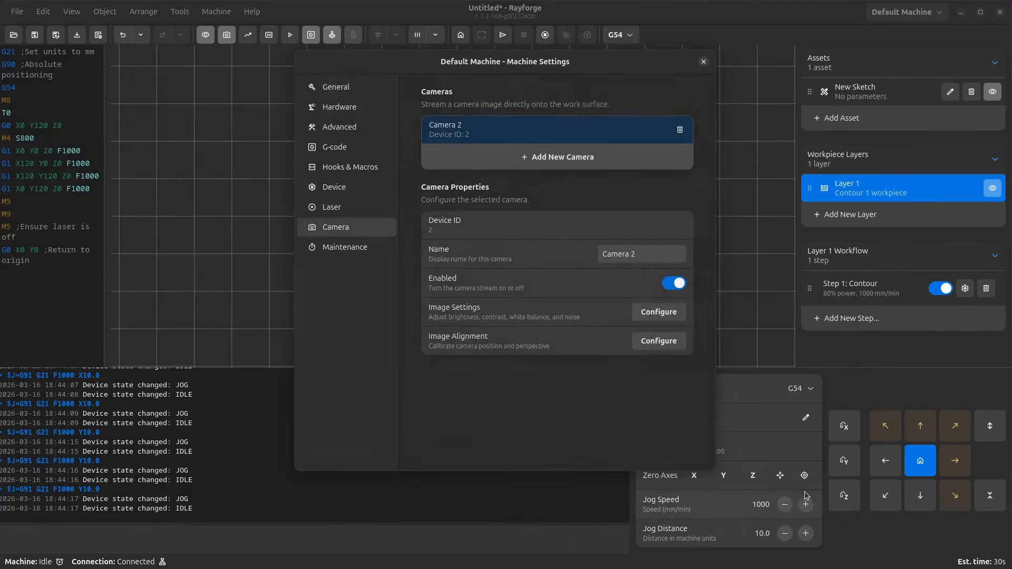
left_click(704, 62)
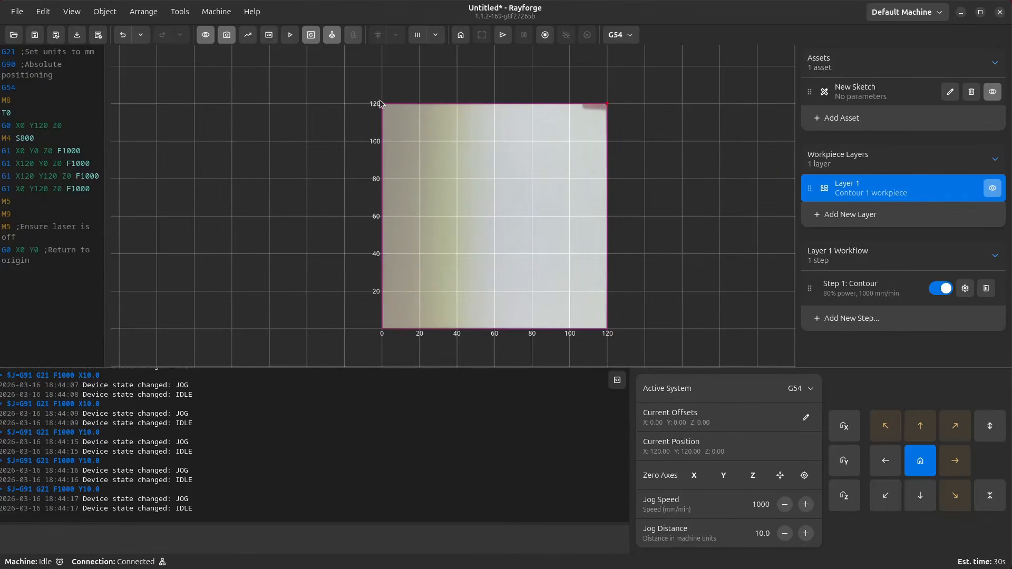
- Make Layer 1's workpieces visible on the canvas
scroll(410, 95, "up", 3)
scroll(611, 174, "down", 3)
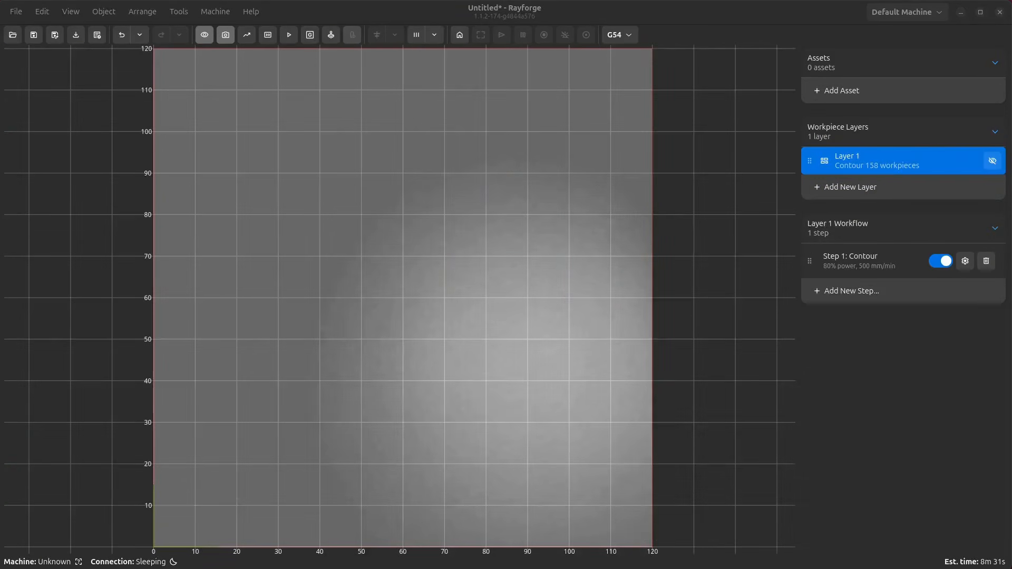
left_click(255, 480)
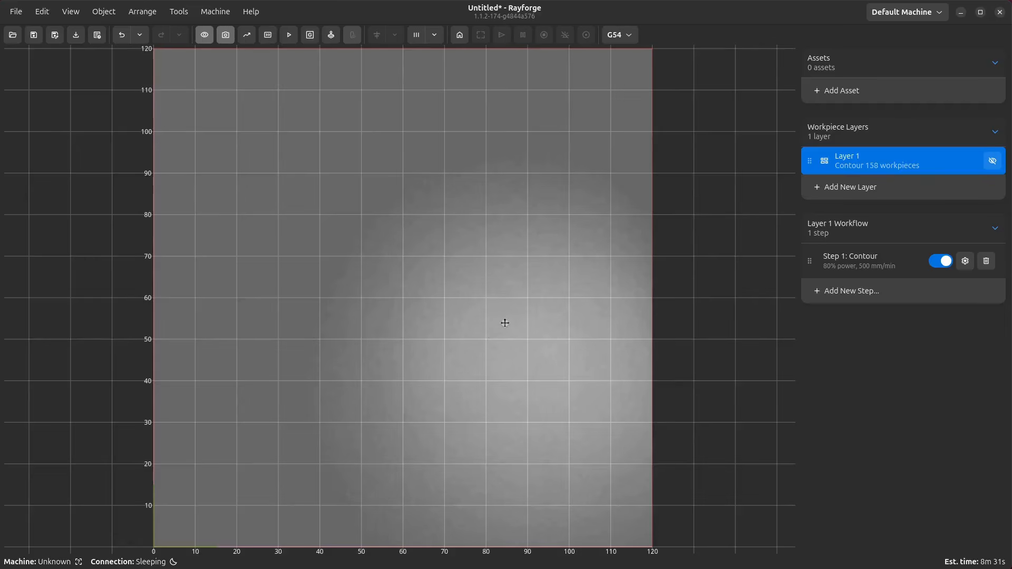
left_click(992, 161)
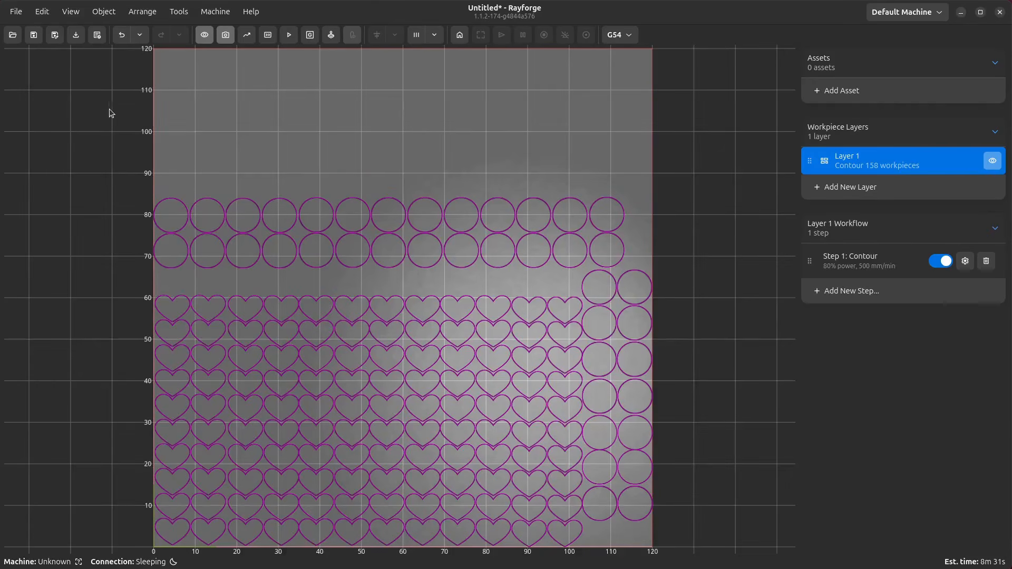
- Open Detect Stock from Camera, capture a reference image and detect the stock
left_click(179, 14)
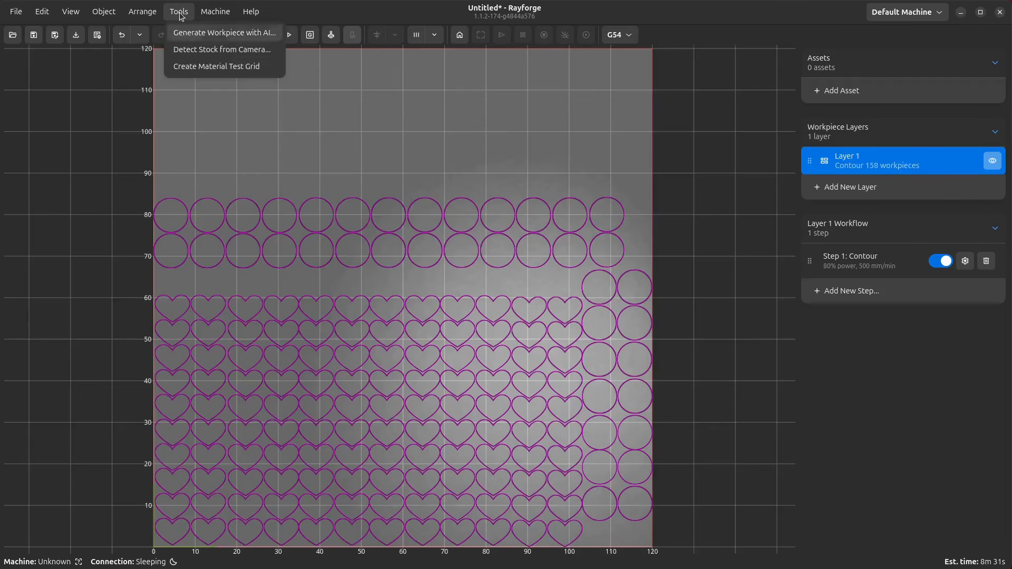
left_click(188, 50)
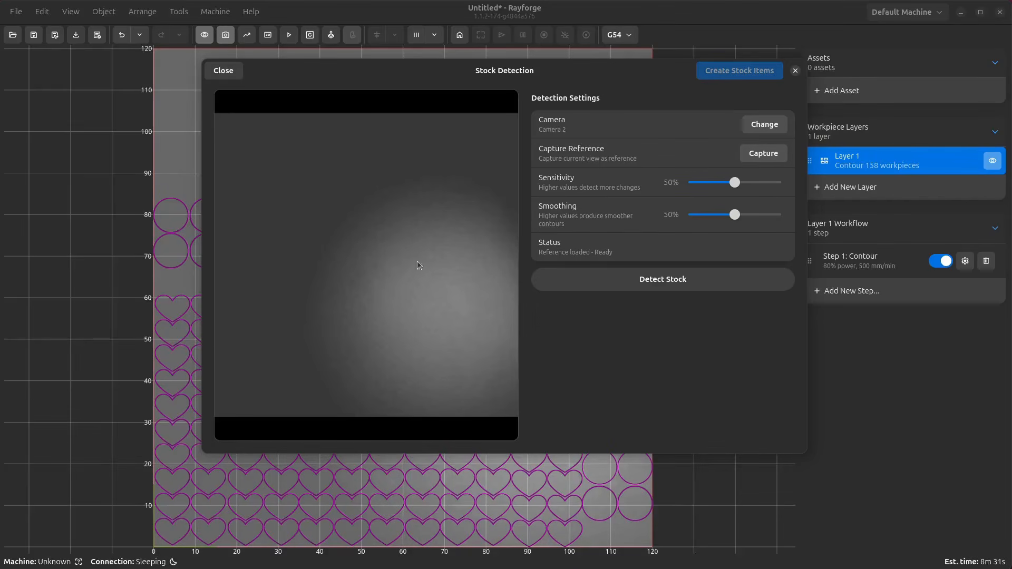
left_click(759, 157)
left_click(688, 279)
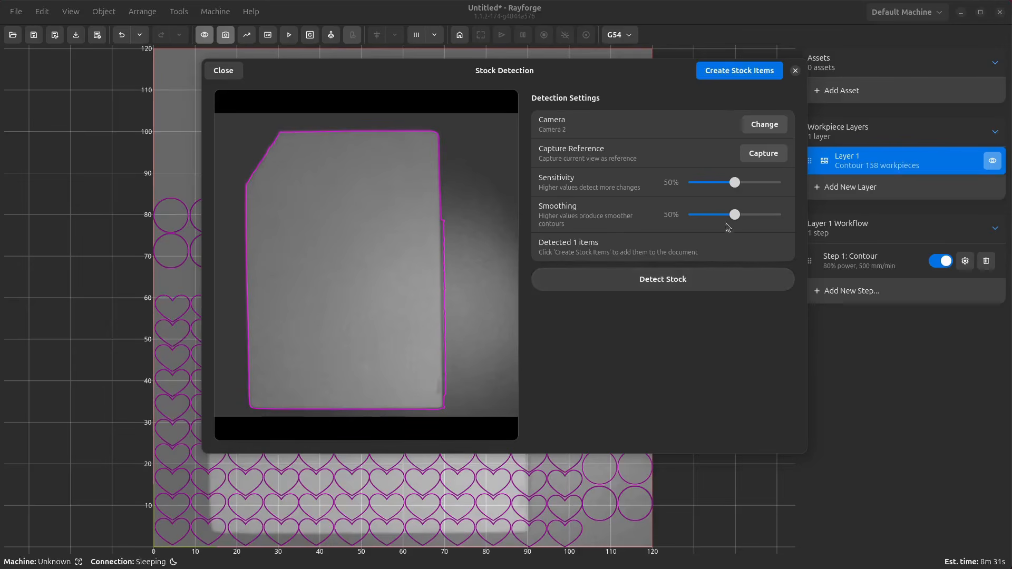
- Raise smoothing to 100%, detect the stock again and create the stock item
left_click_drag(735, 215, 785, 217)
left_click(686, 289)
left_click(722, 288)
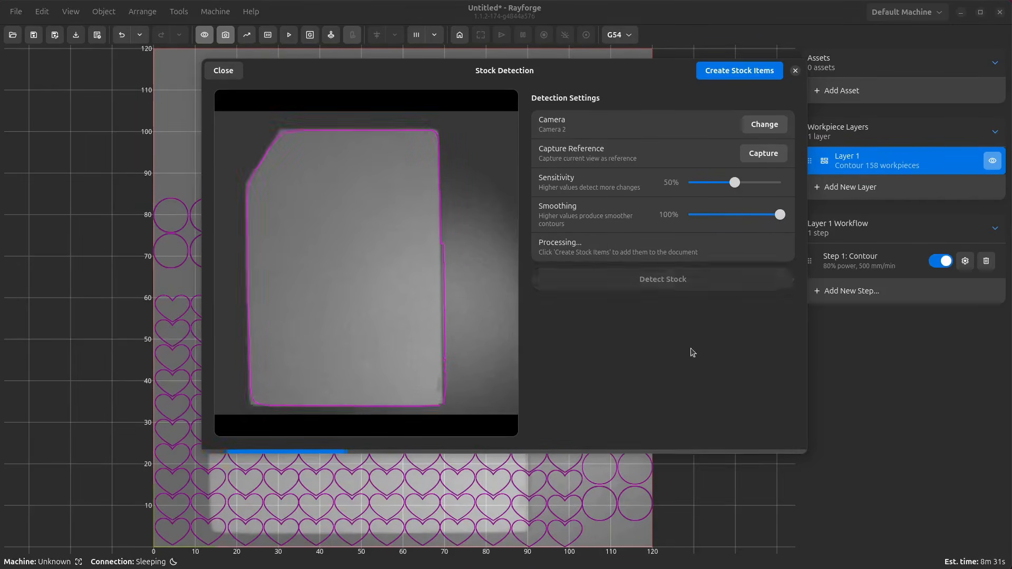
left_click(755, 75)
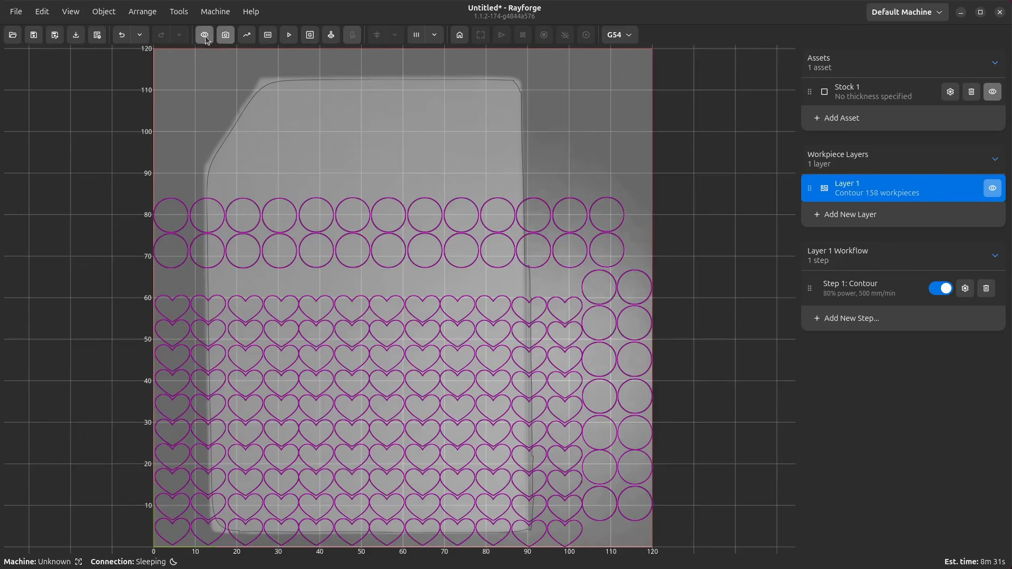
- Hide the camera image on the canvas and undo an accidental move of the stock
left_click(225, 35)
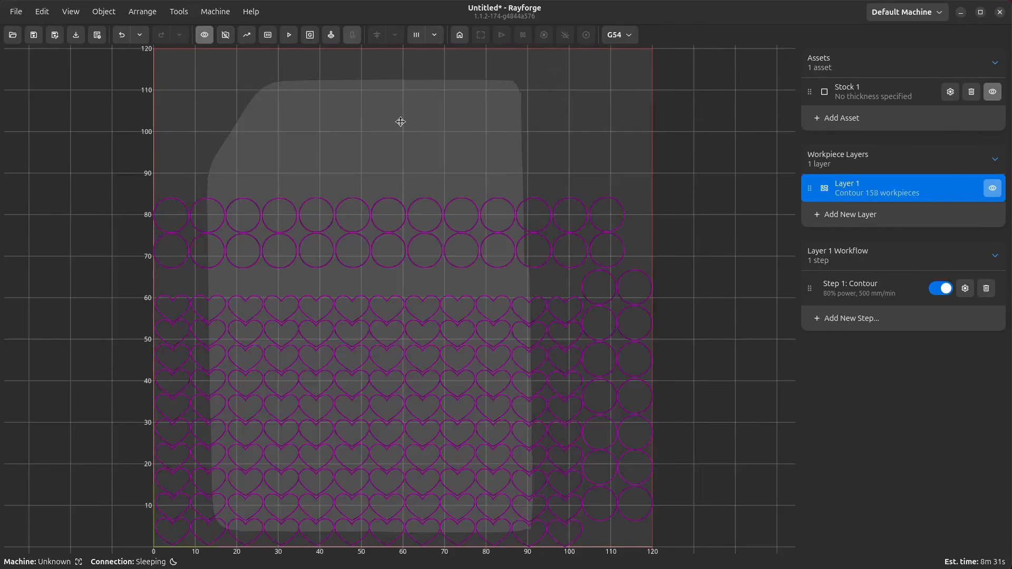
left_click_drag(401, 122, 526, 110)
key("ctrl+z")
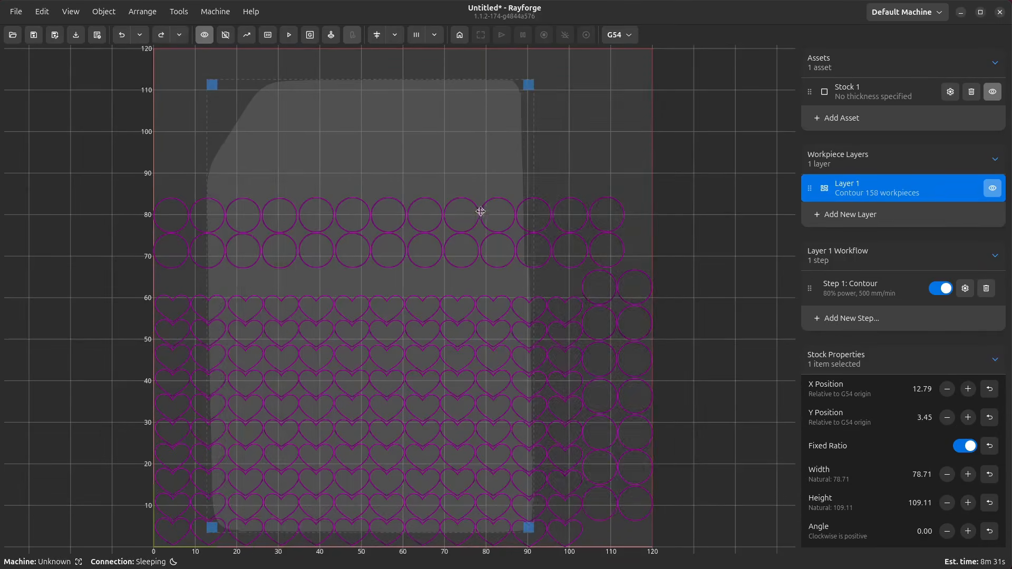
- Compare the stock outline with the camera image shown and hidden, then clear the selection
left_click(225, 35)
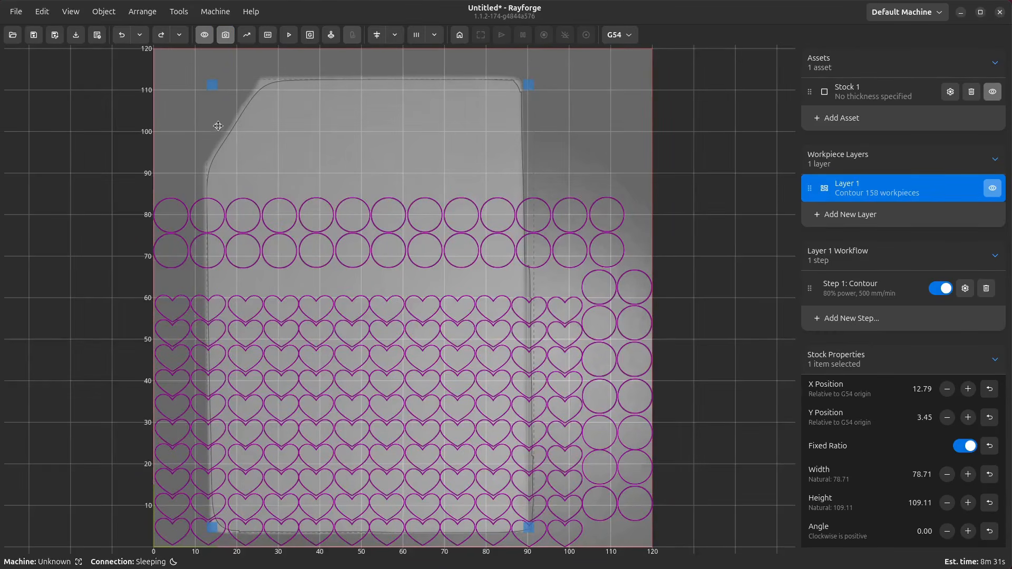
left_click(226, 36)
left_click(104, 152)
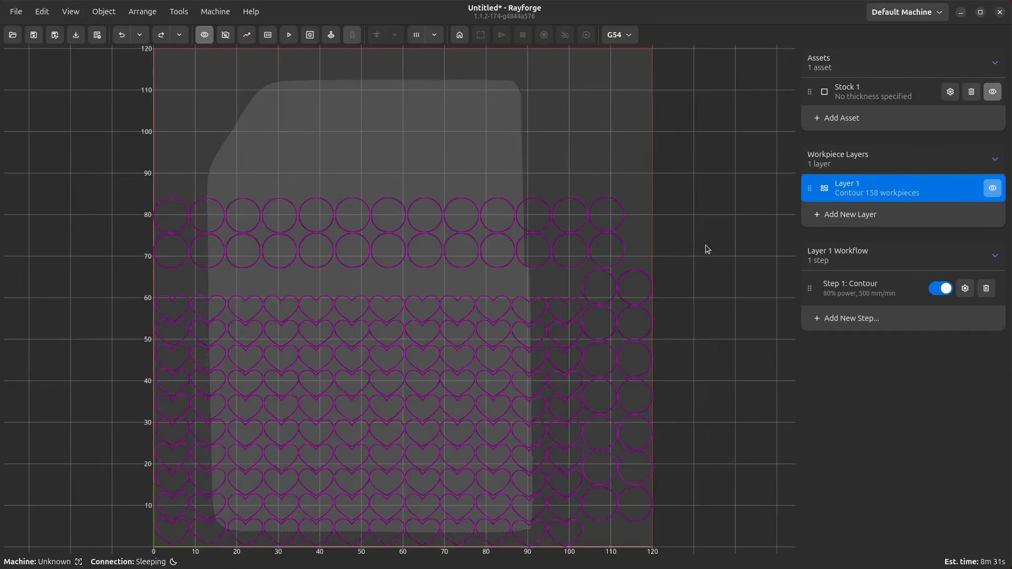
- Select all items and run Auto Layout (Nesting) with spacing 0.0 mm
key("ctrl+a")
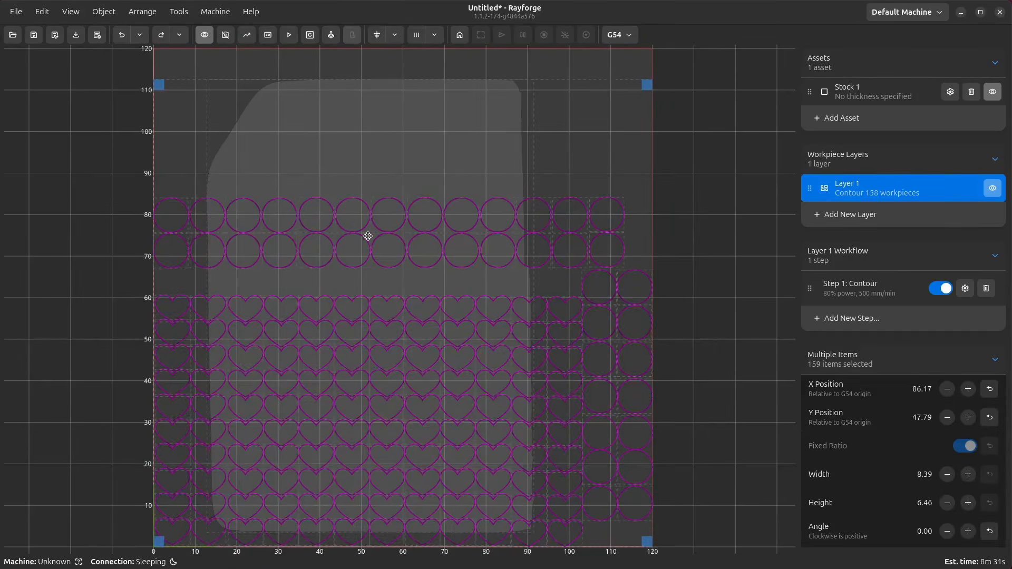
left_click(142, 12)
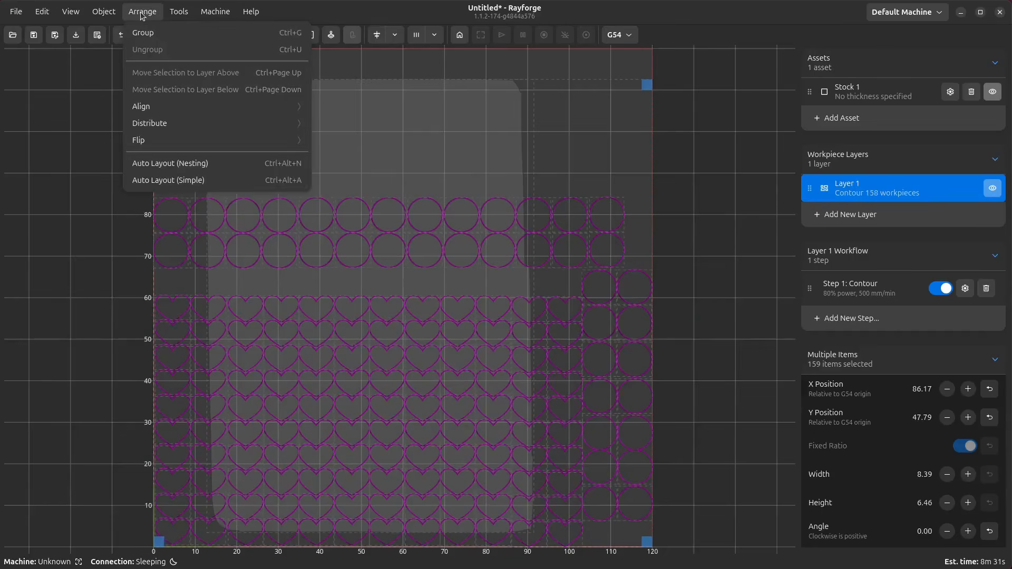
left_click(148, 168)
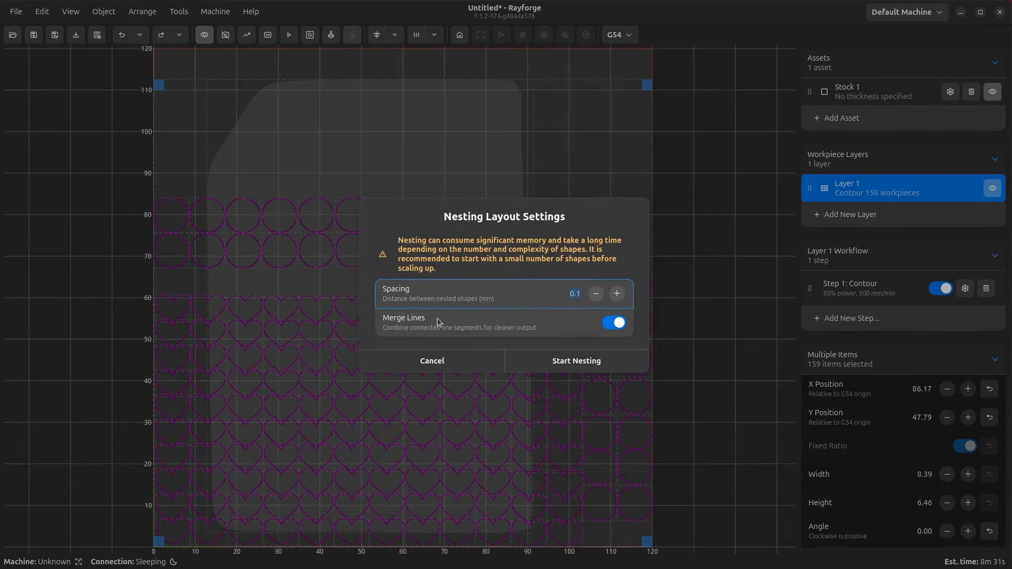
left_click(597, 294)
left_click(577, 362)
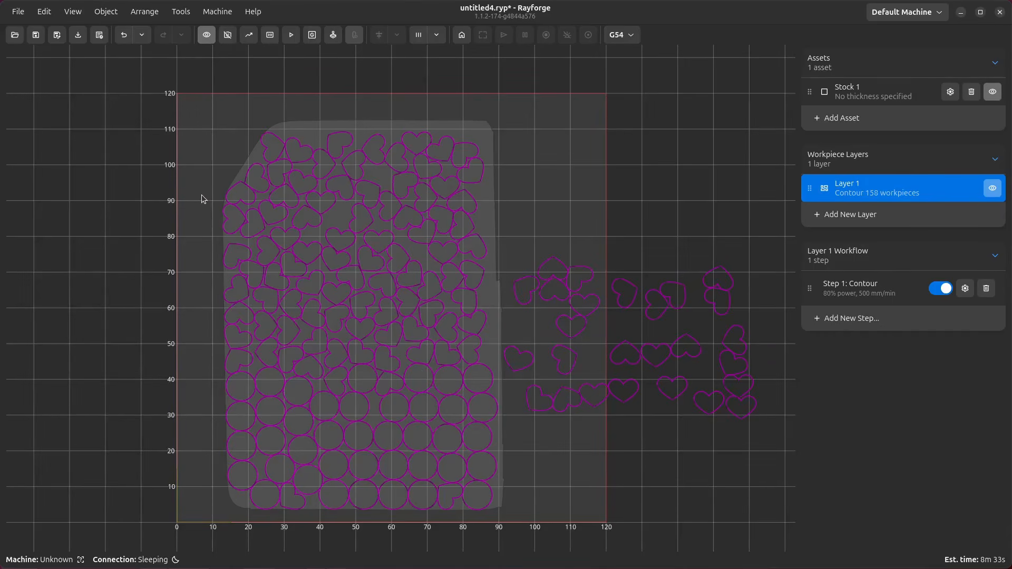
left_click_drag(762, 213, 733, 155)
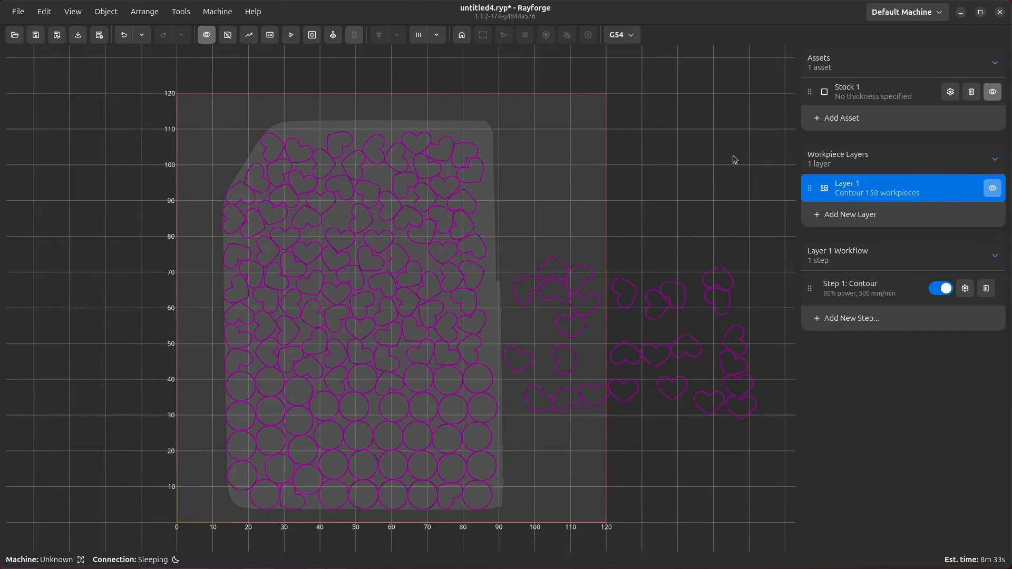